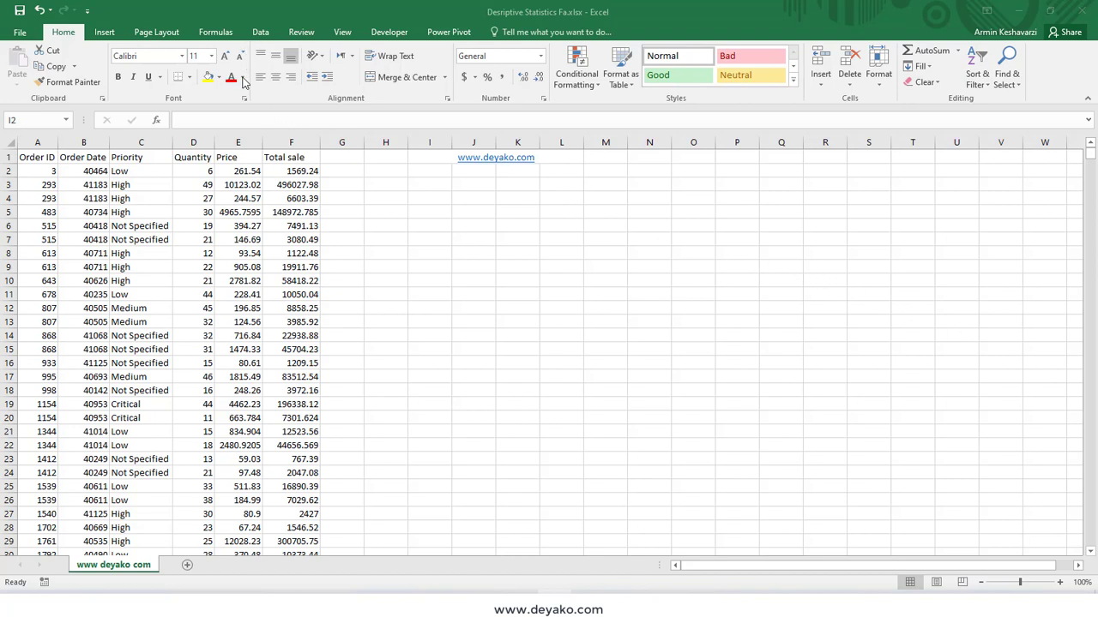
# Review the order data across the Order ID to Price columns and the Total sale column
pyautogui.click(260, 33)
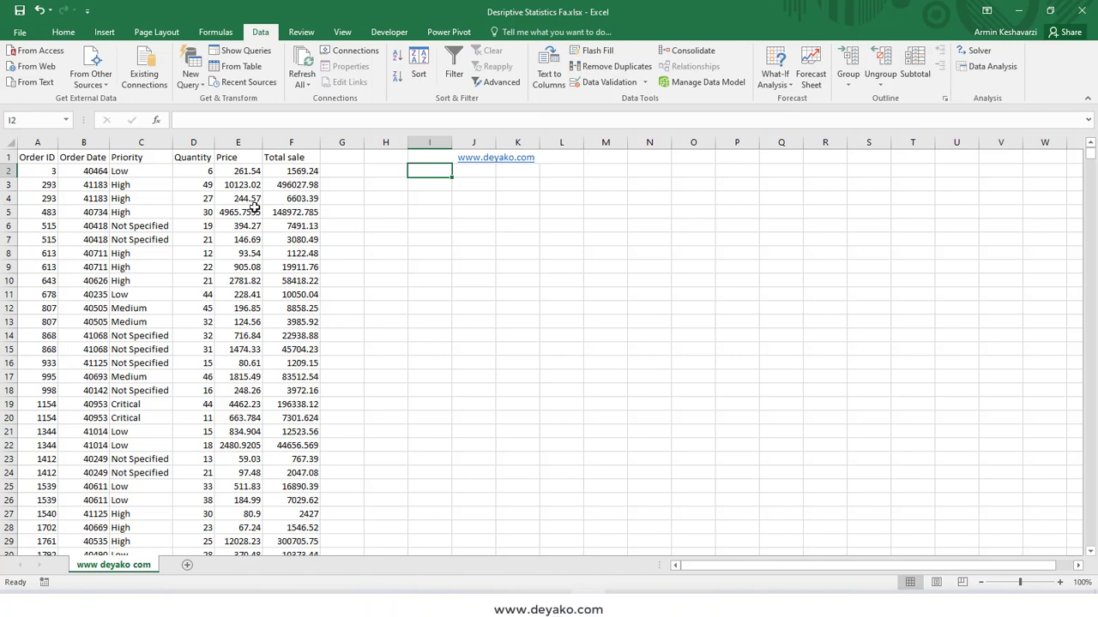
pyautogui.moveTo(42, 171); pyautogui.dragTo(244, 170)
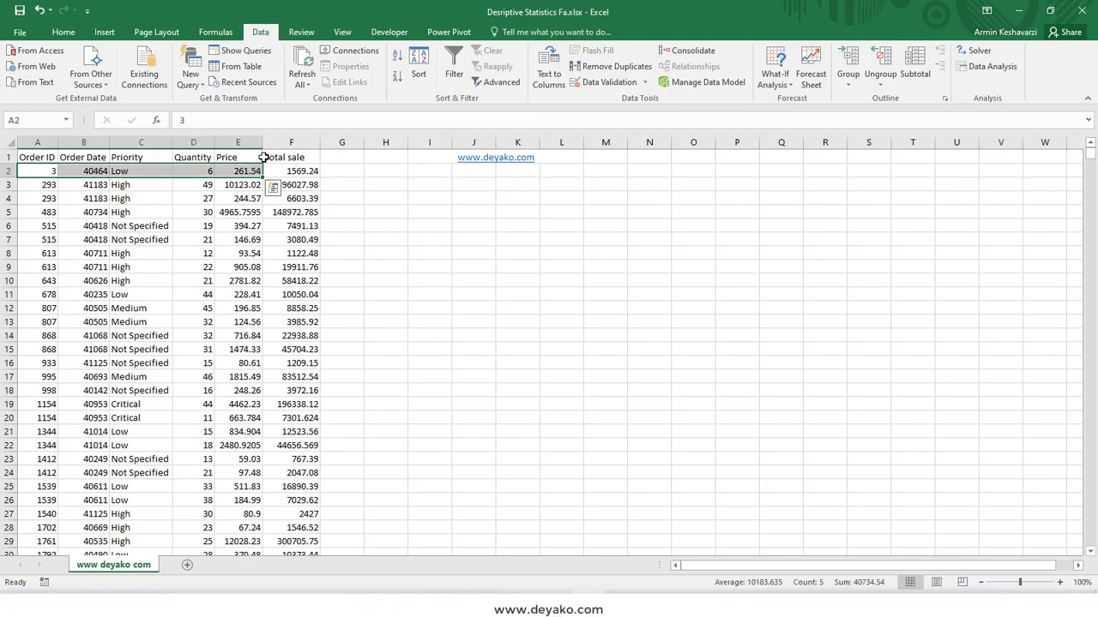
pyautogui.click(290, 144)
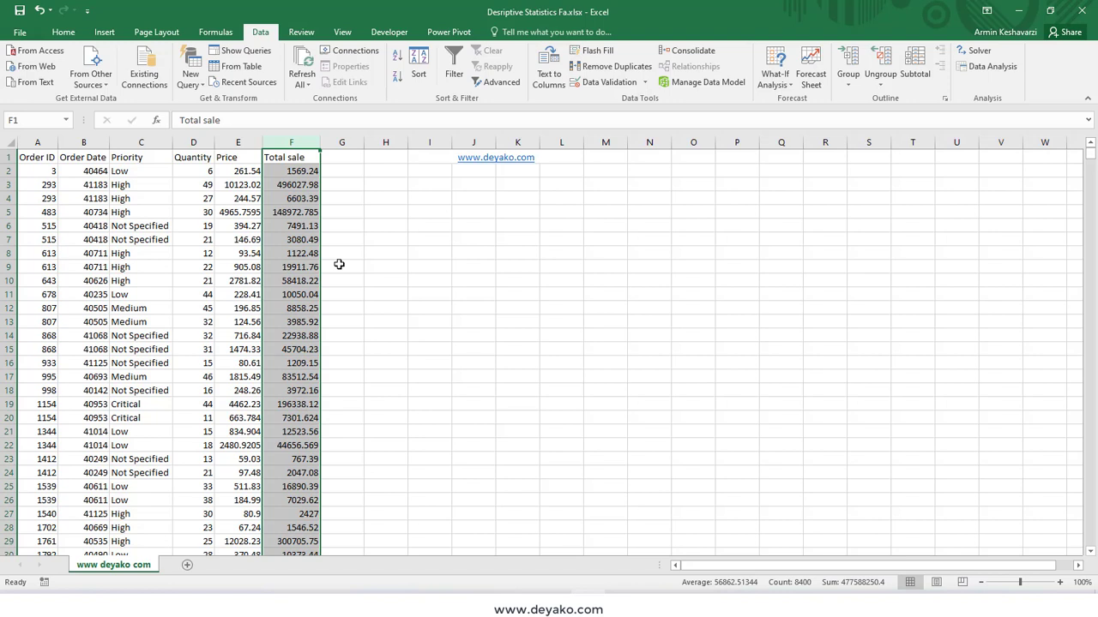
pyautogui.click(377, 173)
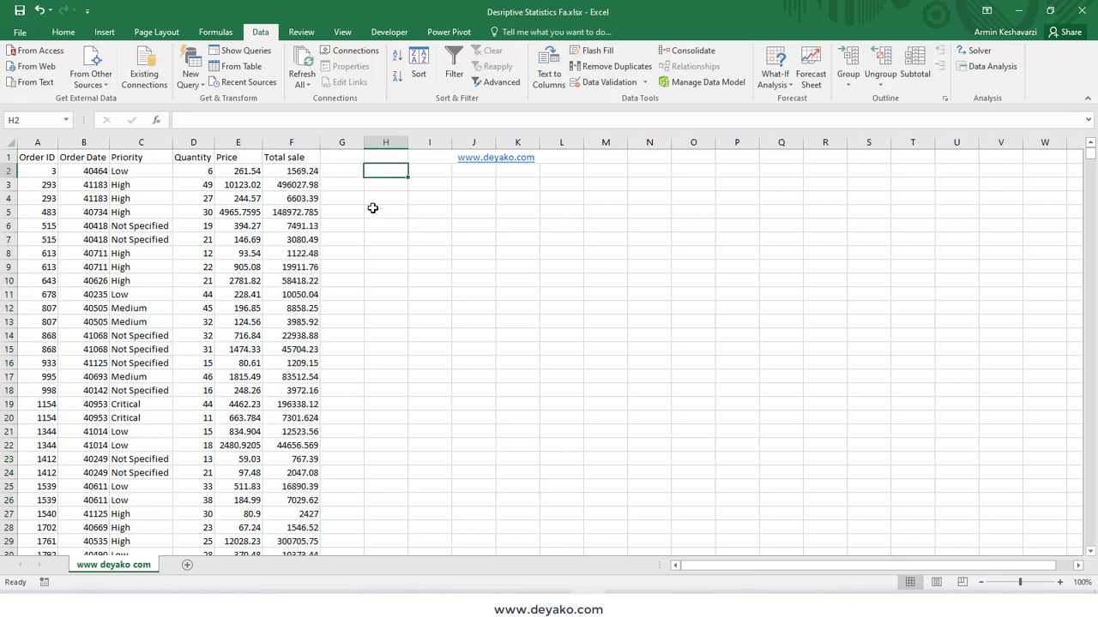
pyautogui.click(378, 211)
pyautogui.click(379, 238)
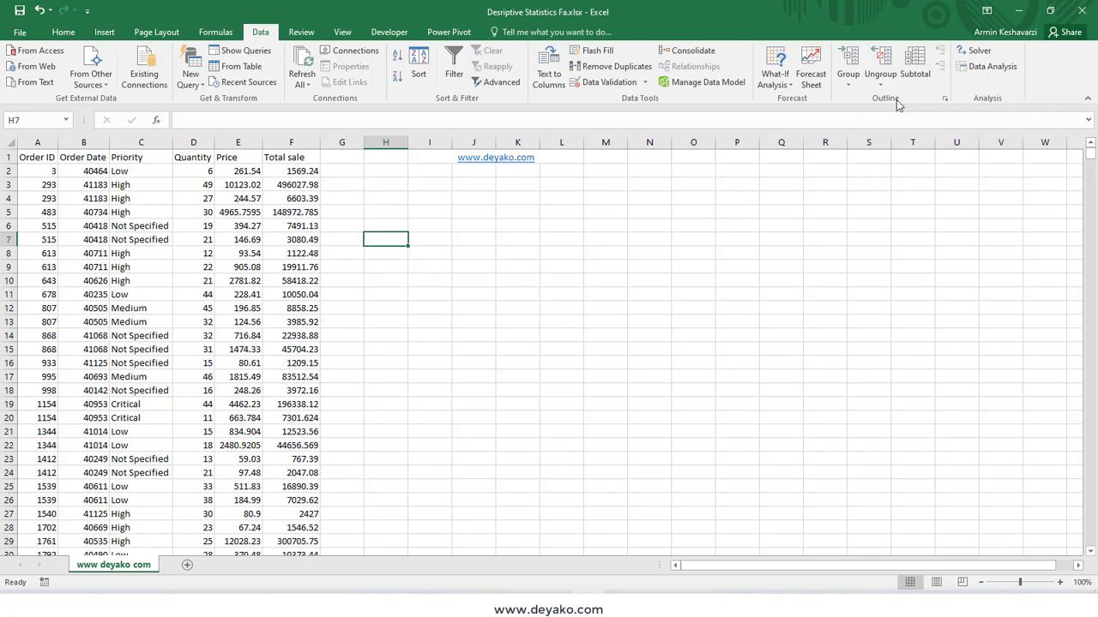
# Set up a Descriptive Statistics analysis of the Quantity, Price and Total sale columns, range D1:F8400, with labels in the first row
pyautogui.click(985, 71)
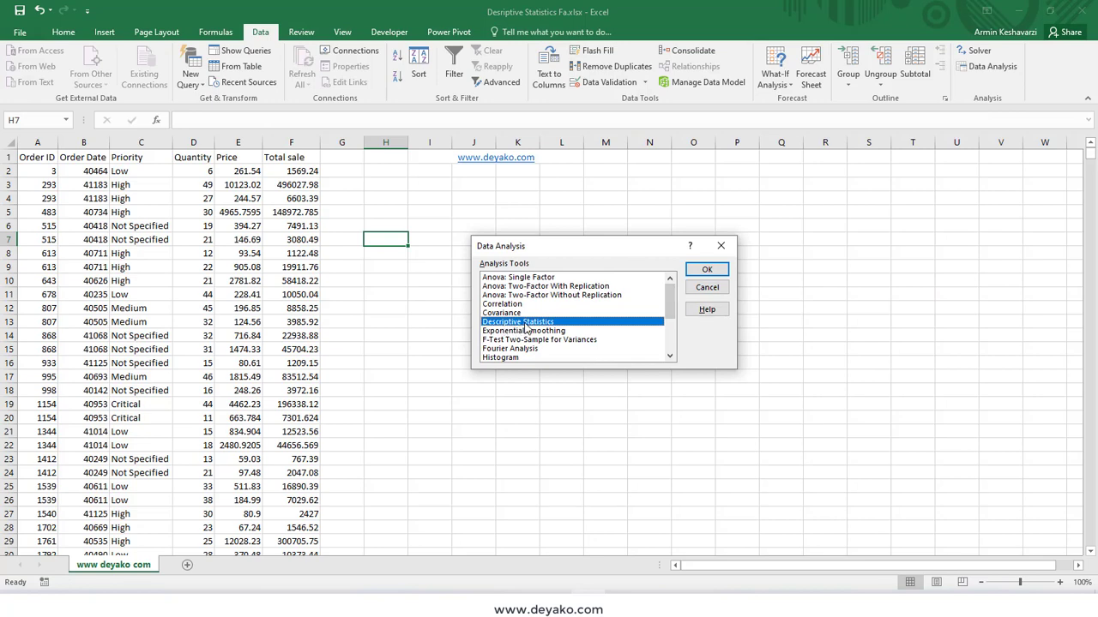
pyautogui.click(705, 271)
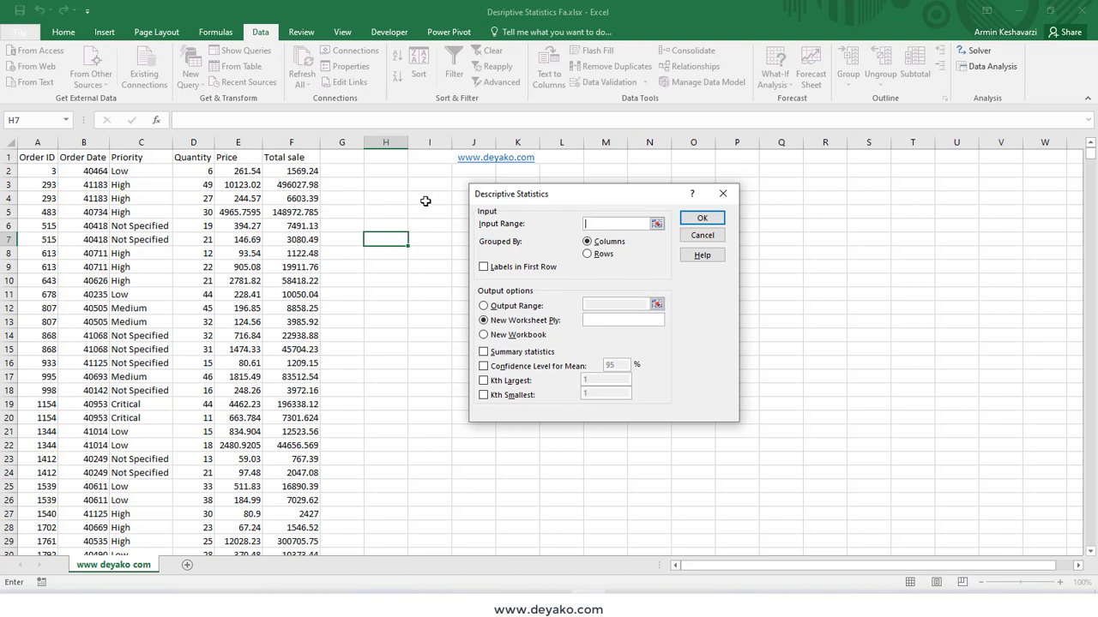
pyautogui.click(199, 174)
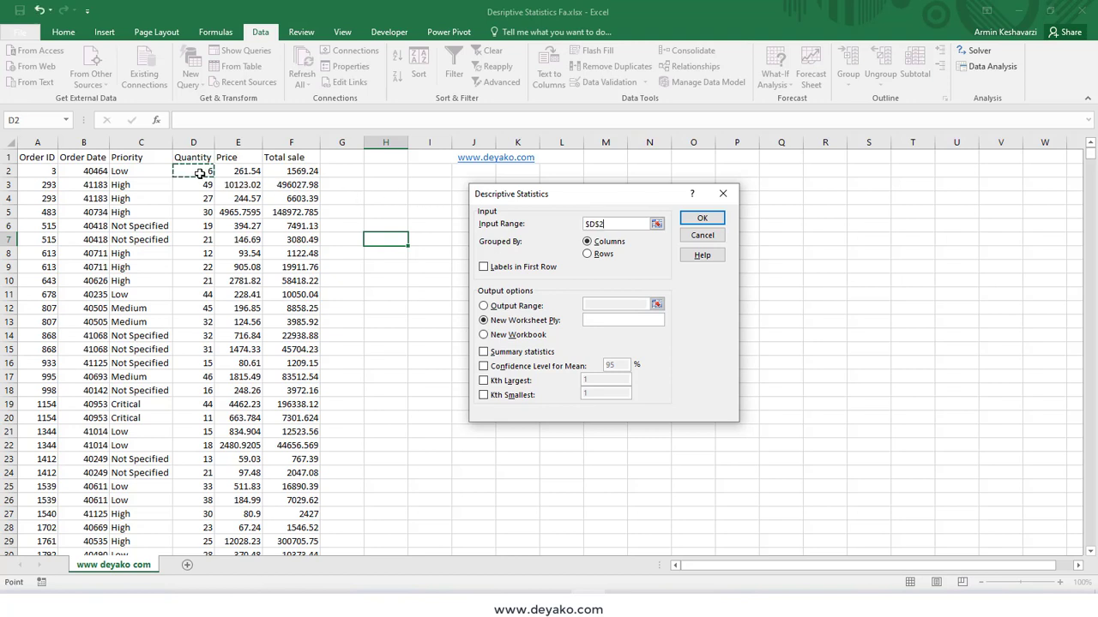
pyautogui.click(202, 157)
pyautogui.hotkey('shift', 'Right')
pyautogui.hotkey('shift', 'Right')
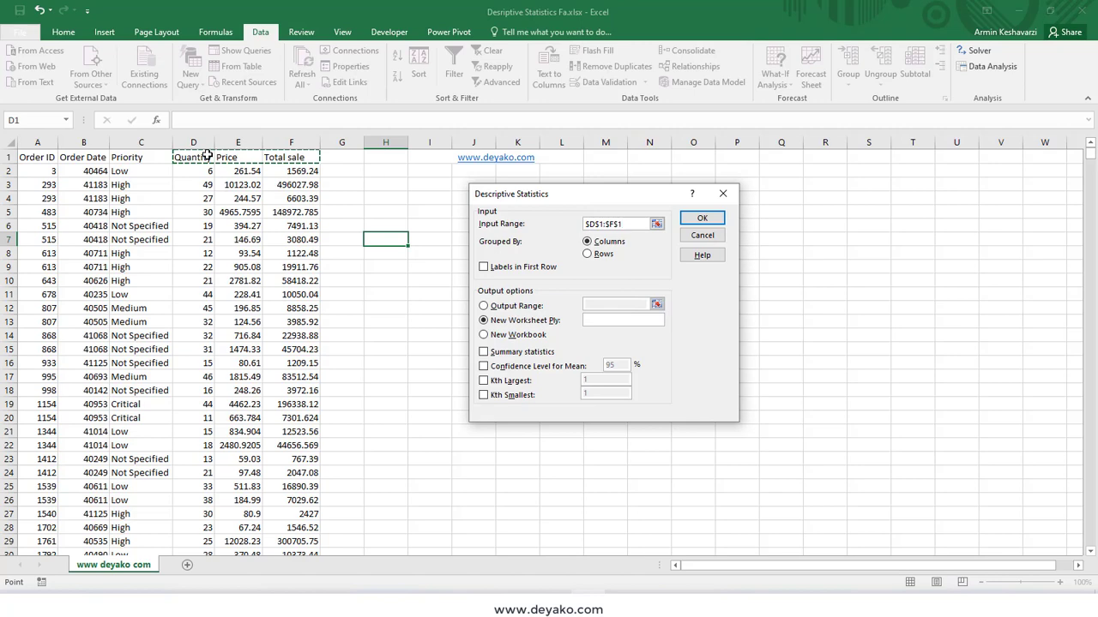
pyautogui.hotkey('ctrl', 'shift', 'Down')
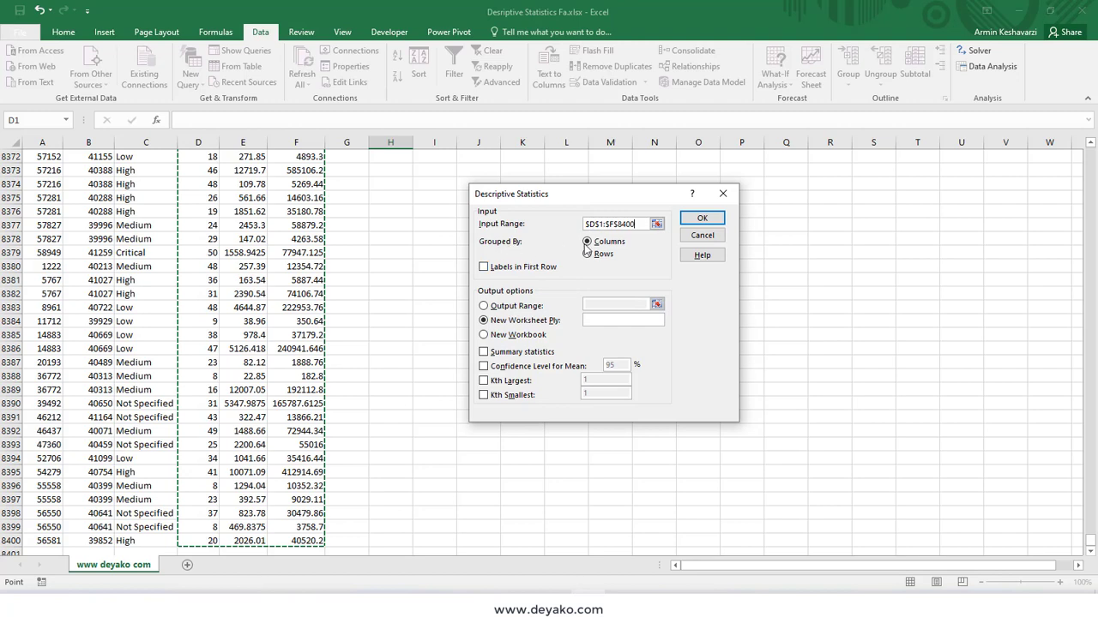
pyautogui.moveTo(1091, 542); pyautogui.dragTo(1090, 150)
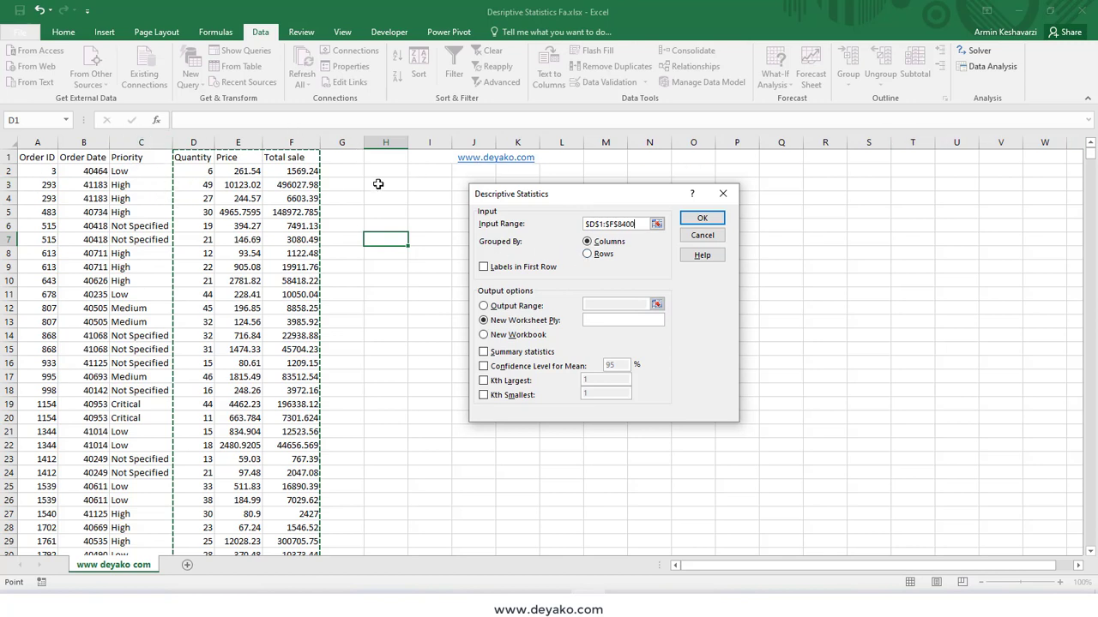
pyautogui.click(514, 273)
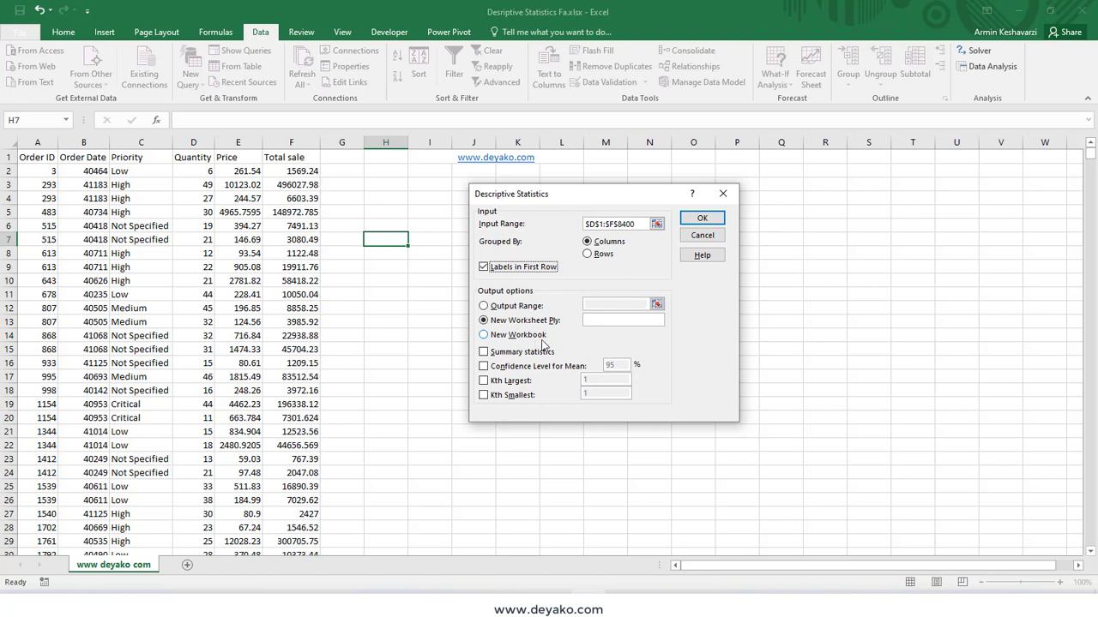
# Generate summary statistics on a new worksheet with a 95% confidence level for the mean, Kth Largest 2 and Kth Smallest 2
pyautogui.click(483, 353)
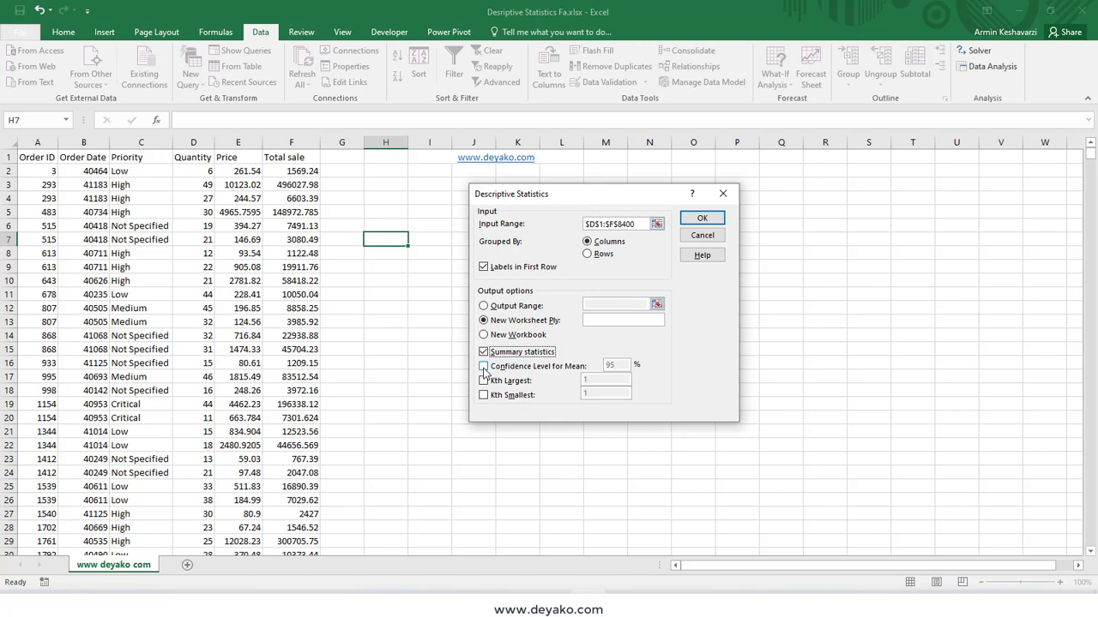
pyautogui.click(484, 367)
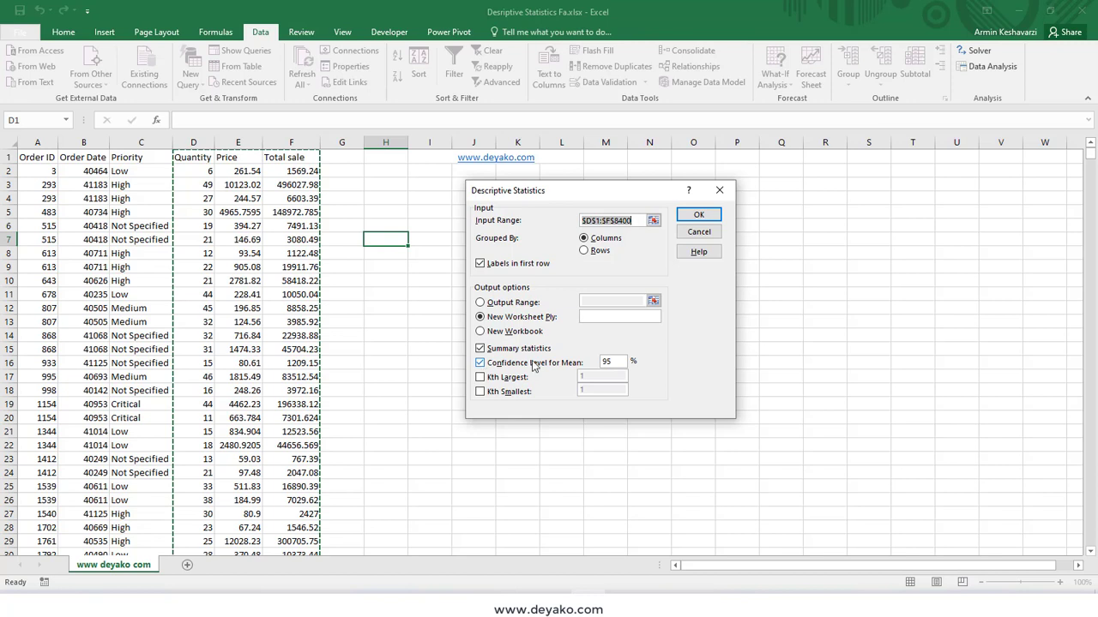
pyautogui.click(620, 361)
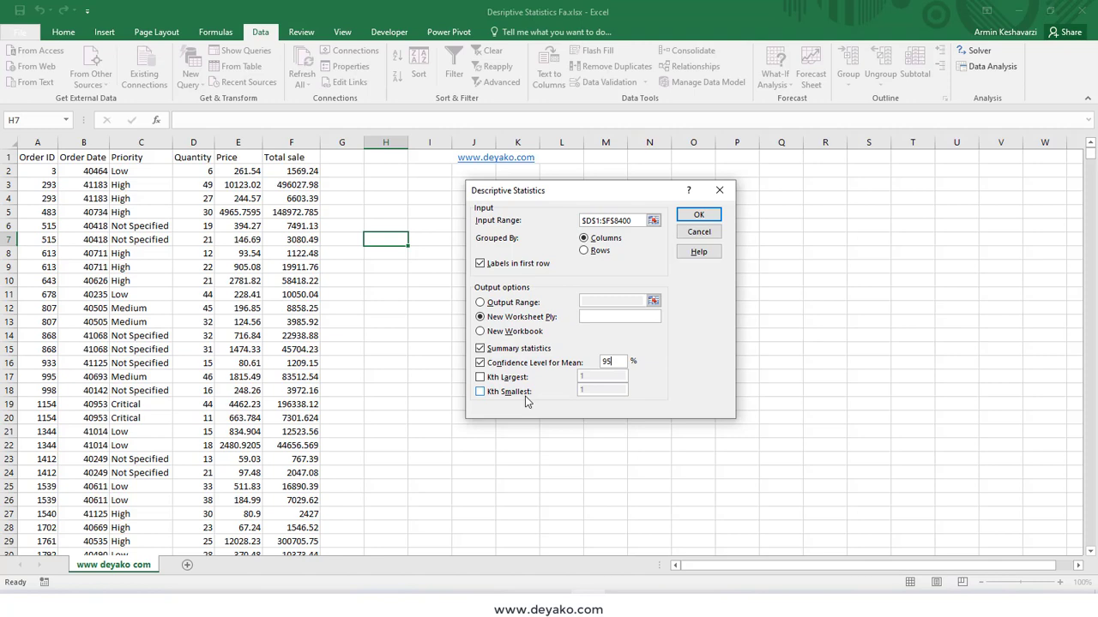
pyautogui.click(480, 378)
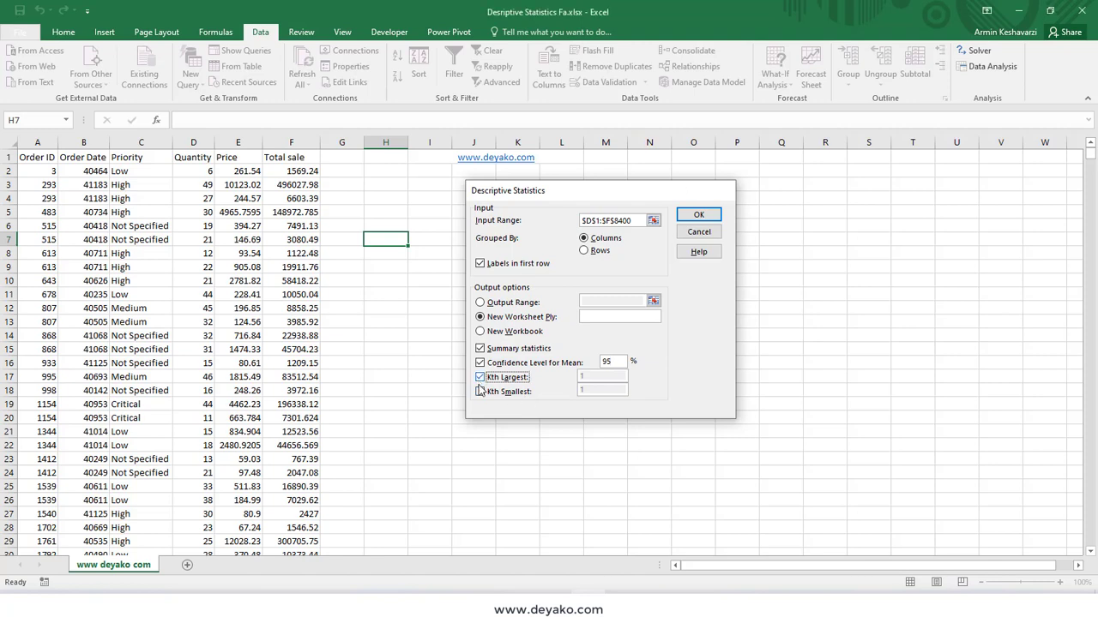
pyautogui.click(581, 374)
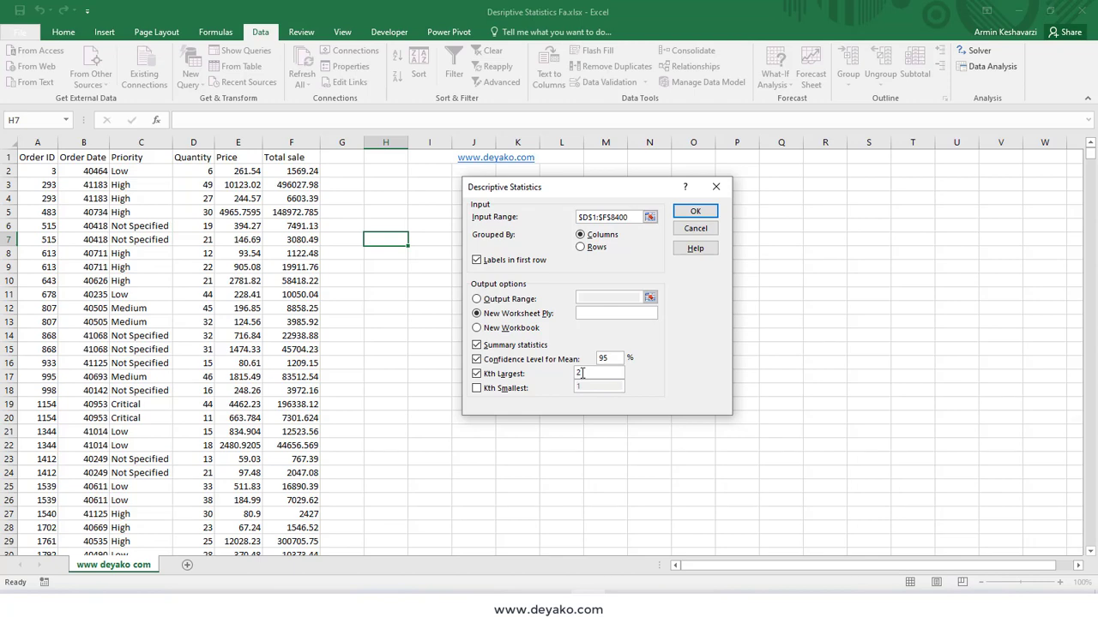
pyautogui.click(477, 388)
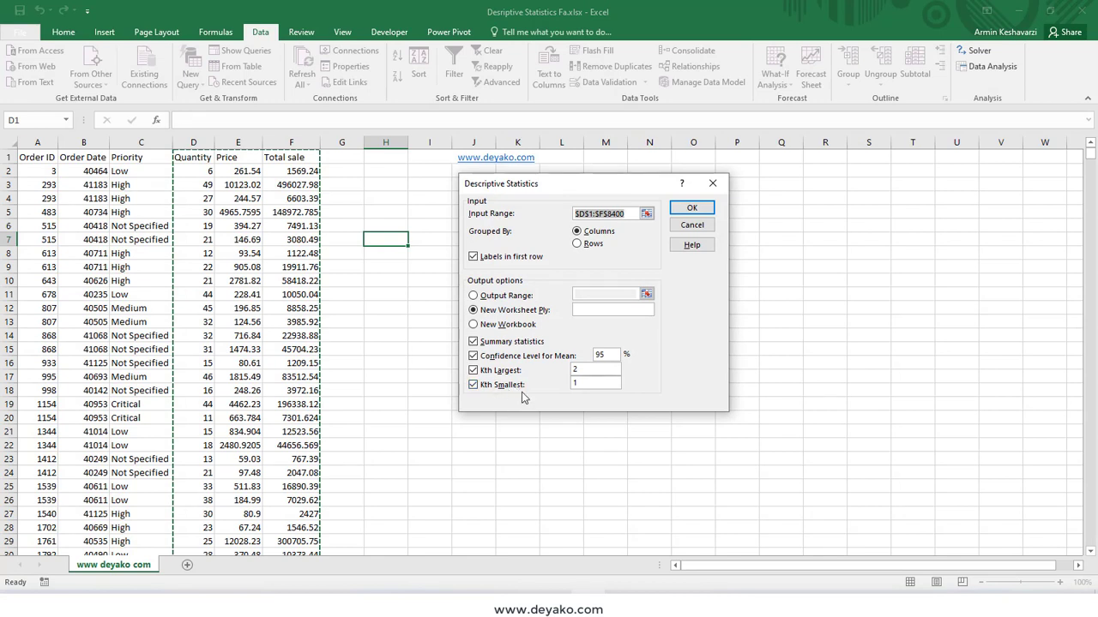
pyautogui.click(581, 383)
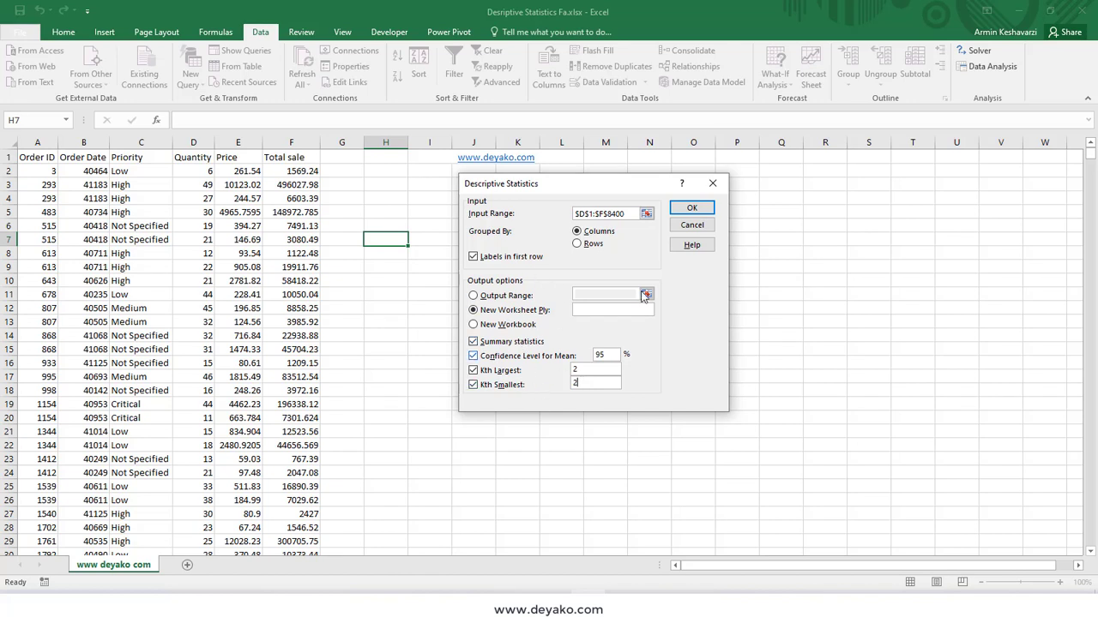
pyautogui.click(693, 209)
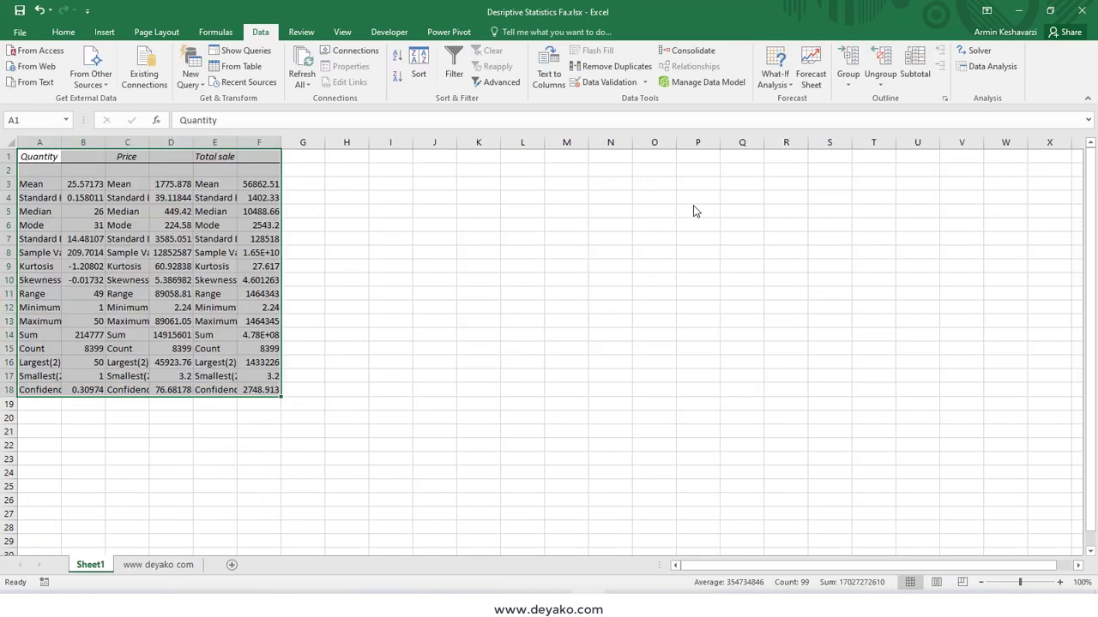
# Autofit the widths of columns A to E in the statistics output so the labels and values fit
pyautogui.doubleClick(61, 143)
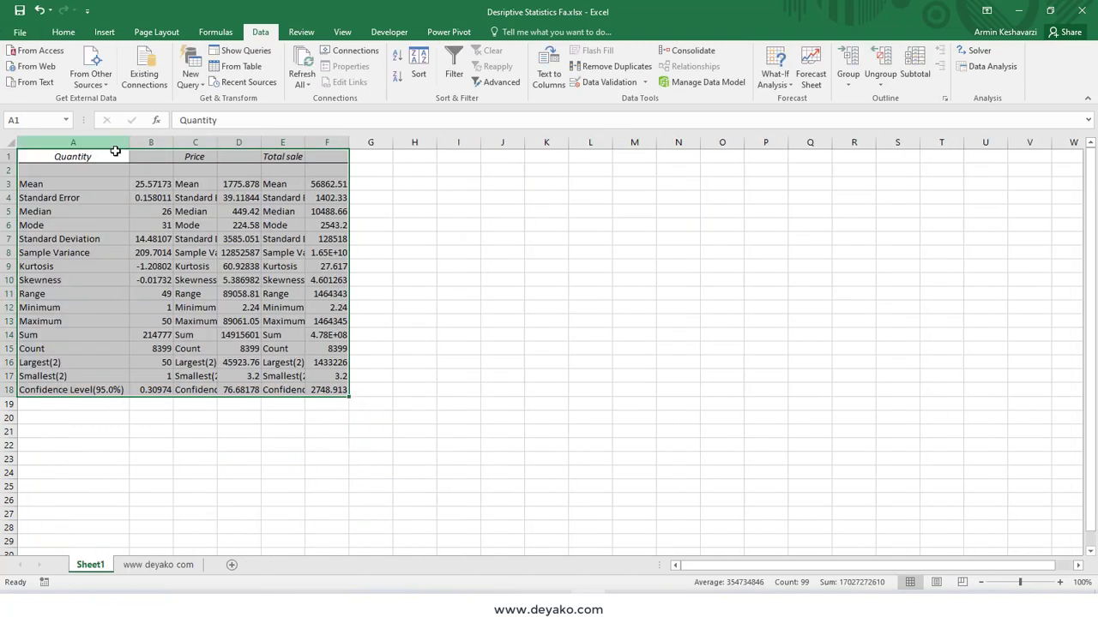
pyautogui.doubleClick(220, 143)
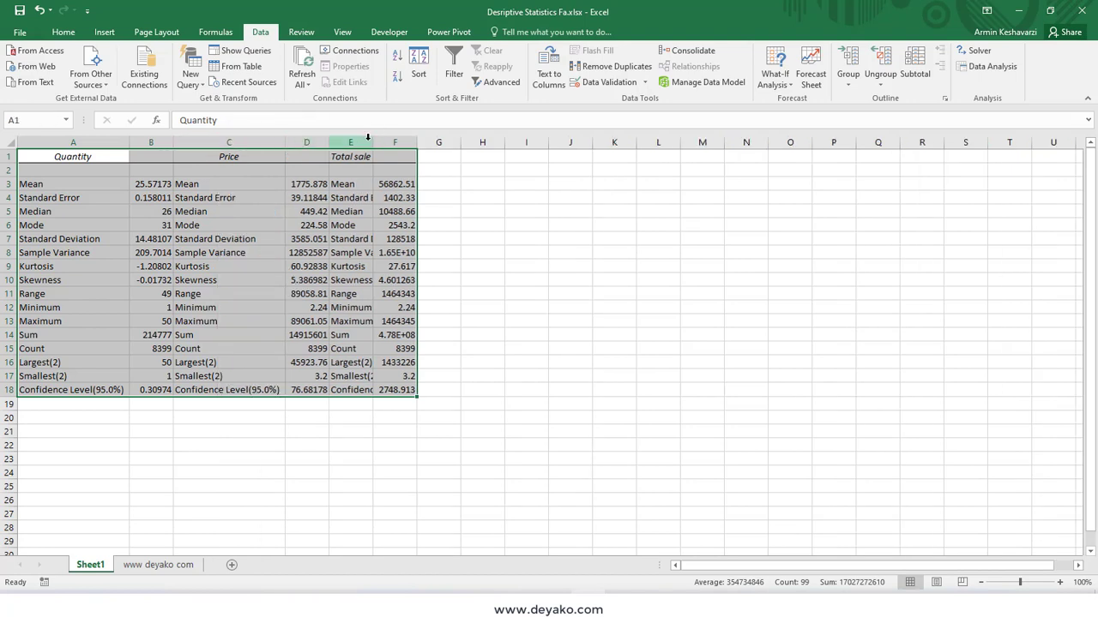
pyautogui.doubleClick(372, 142)
pyautogui.doubleClick(329, 142)
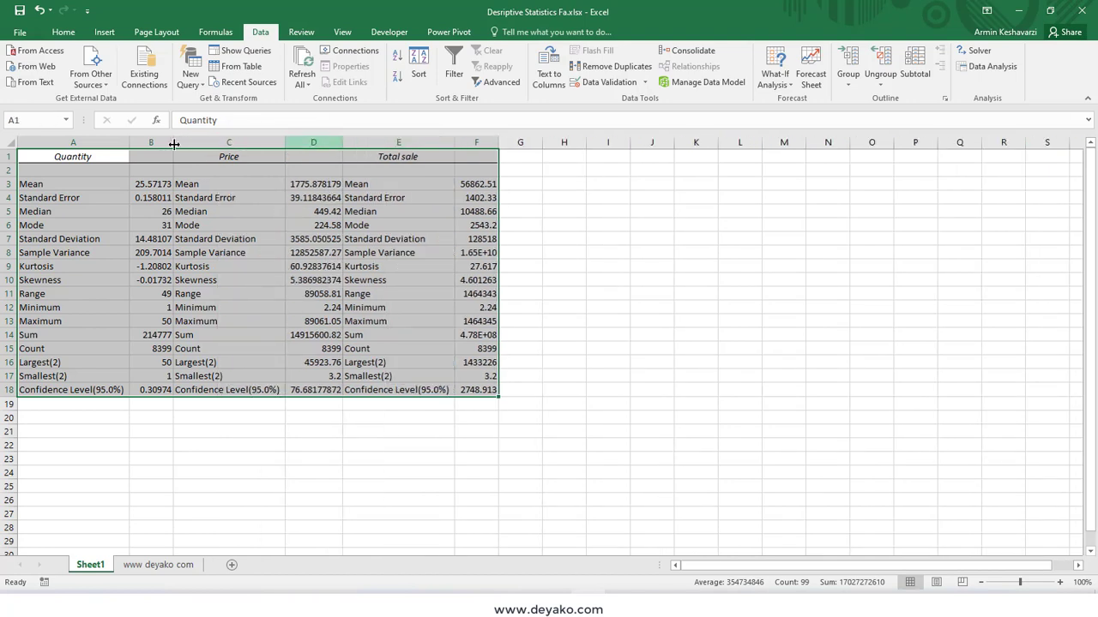
pyautogui.doubleClick(173, 143)
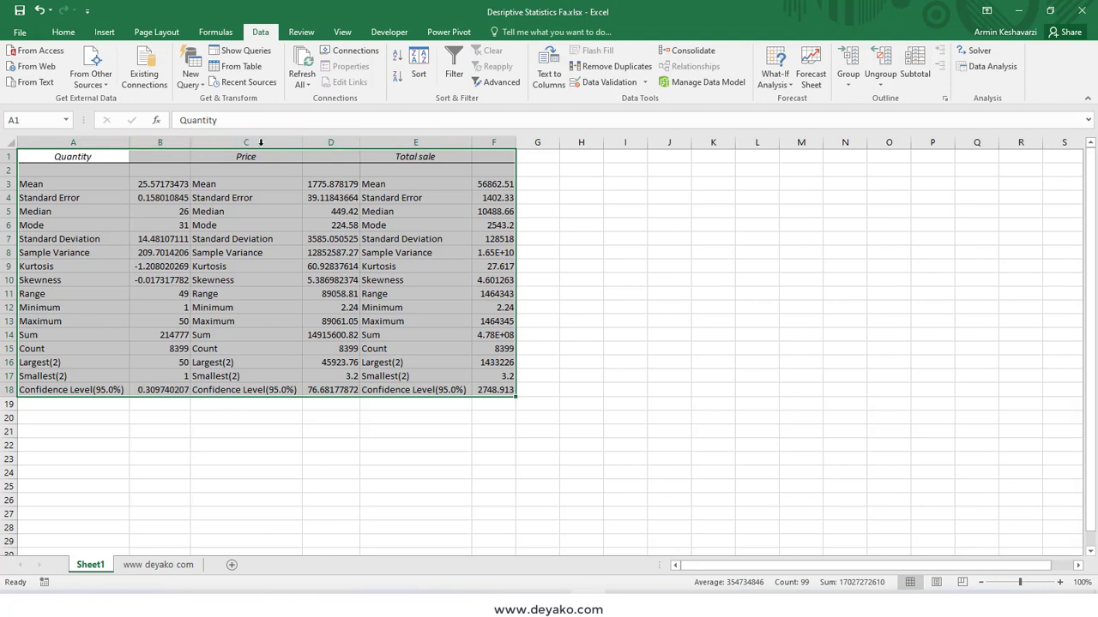
# Examine the Quantity statistics block, and the mean, median, mode, standard deviation and sample variance of Total sale
pyautogui.moveTo(75, 184); pyautogui.dragTo(160, 391)
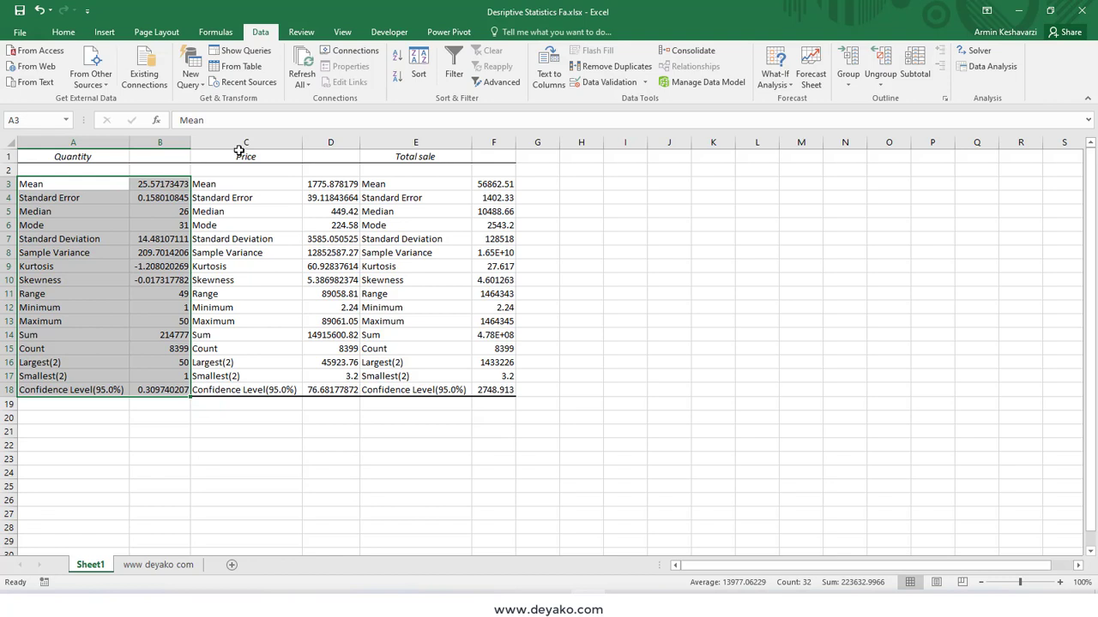
pyautogui.click(425, 184)
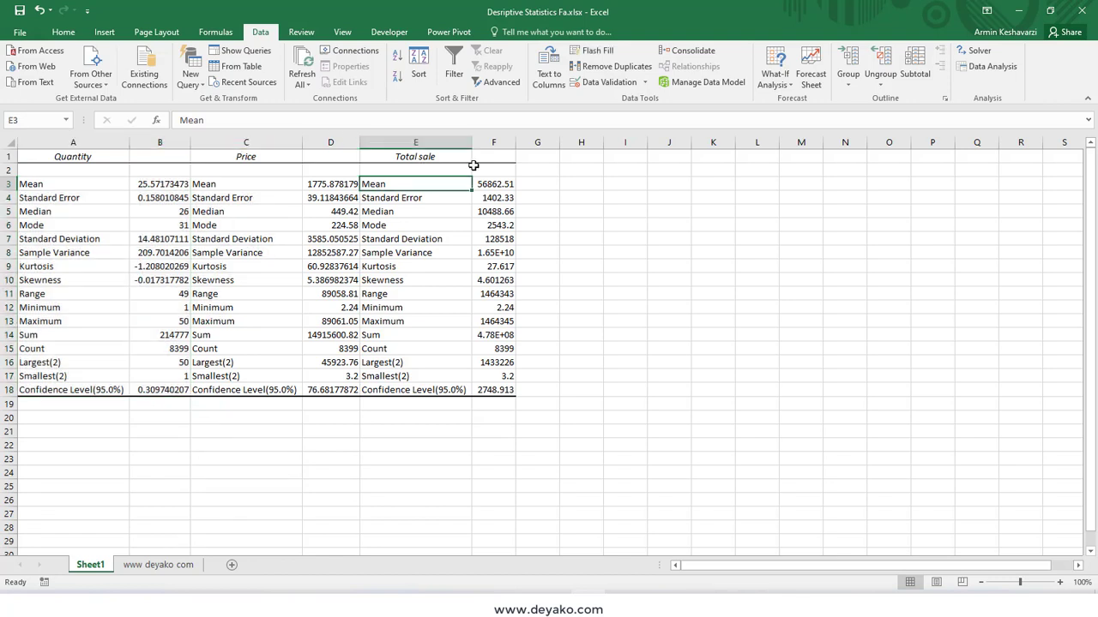
pyautogui.moveTo(436, 182); pyautogui.dragTo(509, 185)
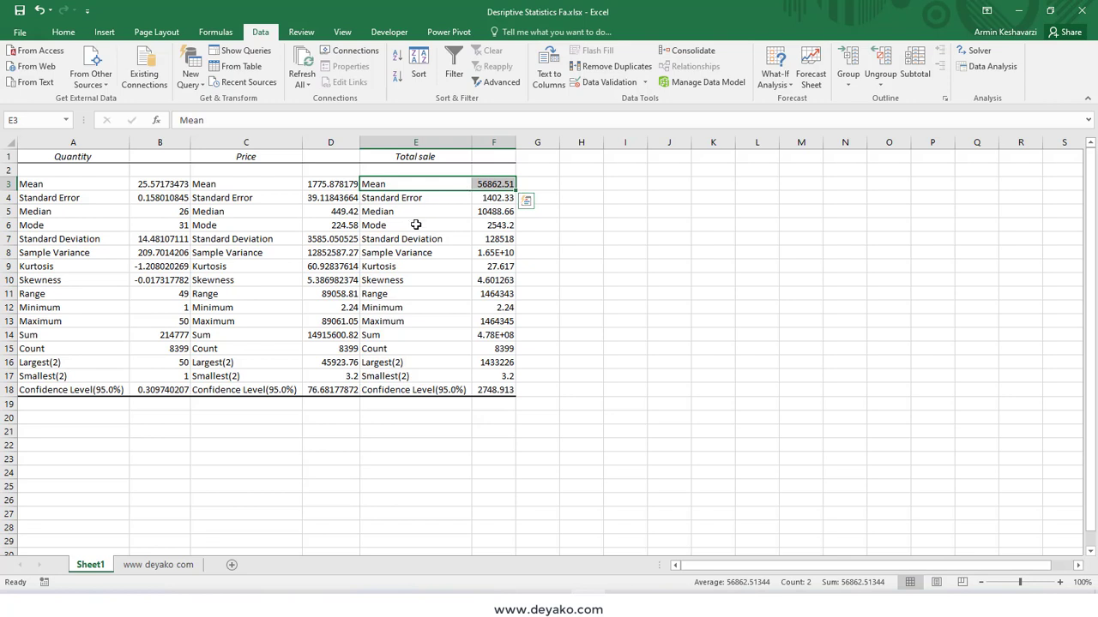
pyautogui.moveTo(417, 211); pyautogui.dragTo(519, 224)
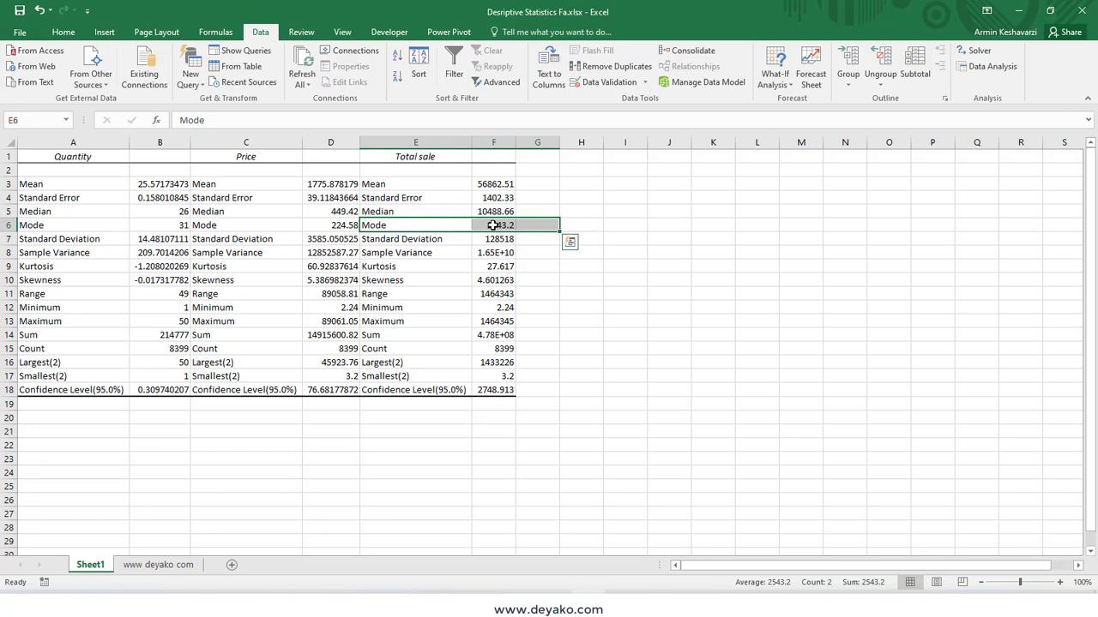
pyautogui.click(495, 225)
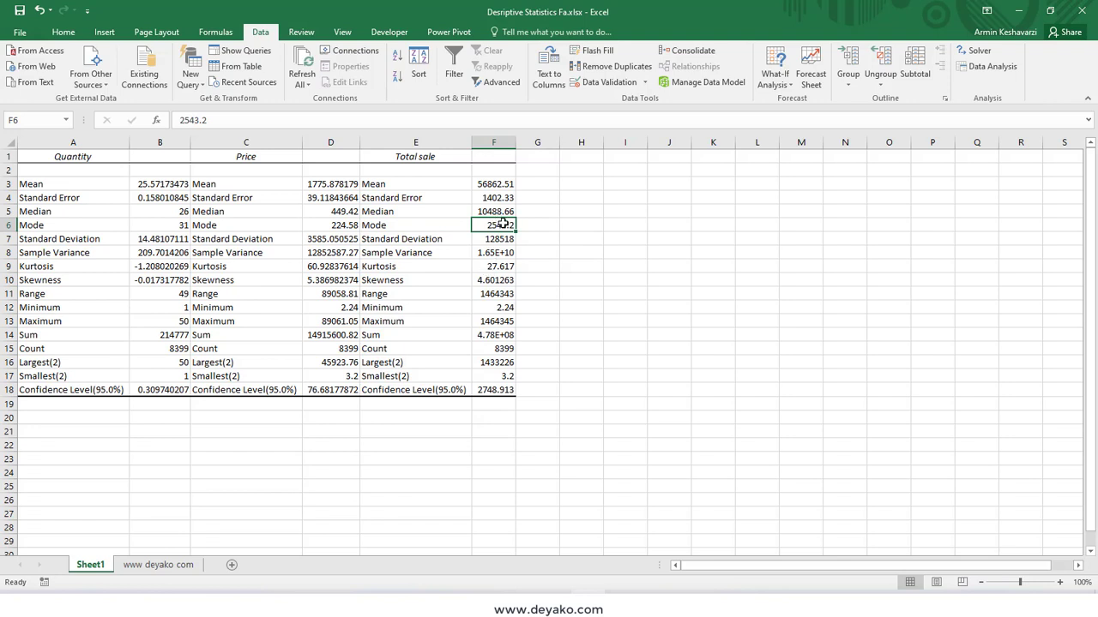
pyautogui.moveTo(425, 240); pyautogui.dragTo(484, 251)
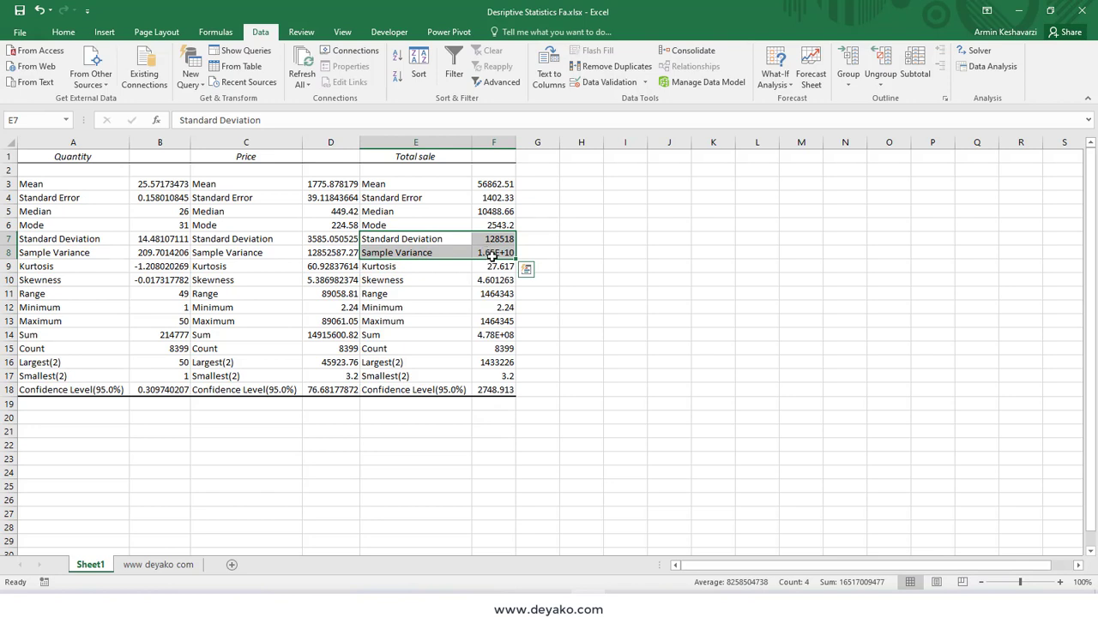
# Examine the kurtosis and skewness of the Total sale column in the statistics output
pyautogui.click(430, 268)
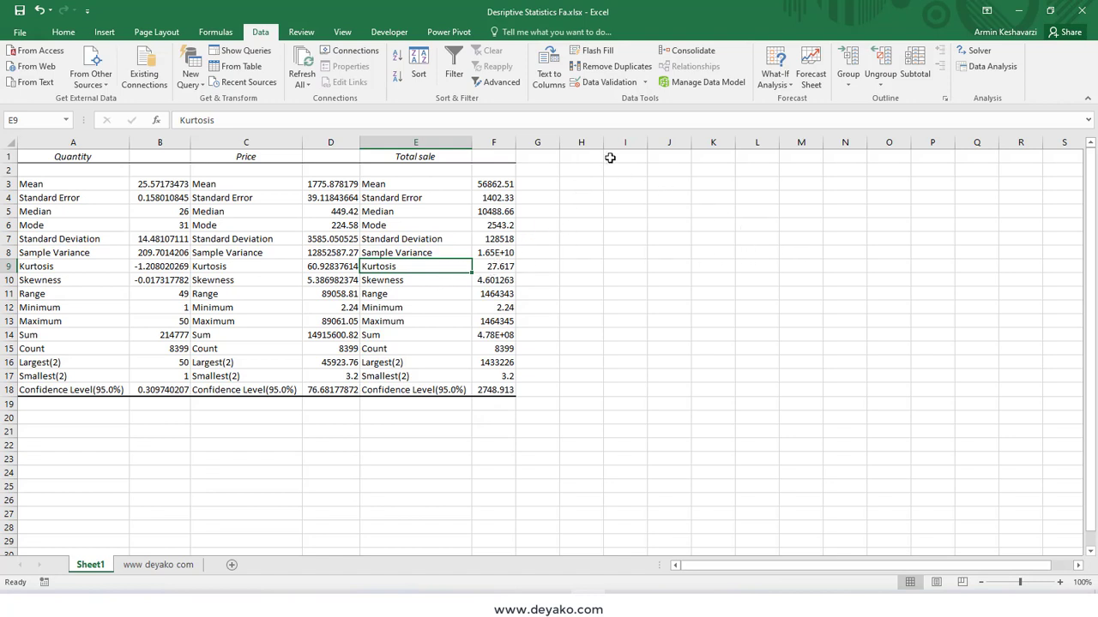
pyautogui.moveTo(644, 210); pyautogui.dragTo(661, 240)
pyautogui.click(463, 268)
pyautogui.click(426, 280)
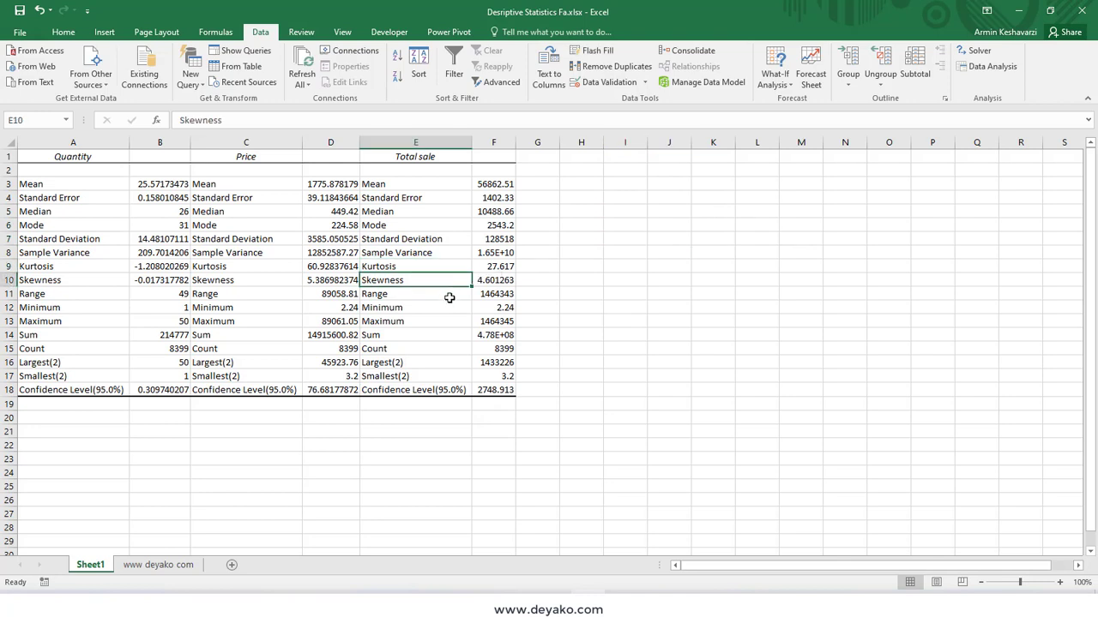
pyautogui.click(503, 285)
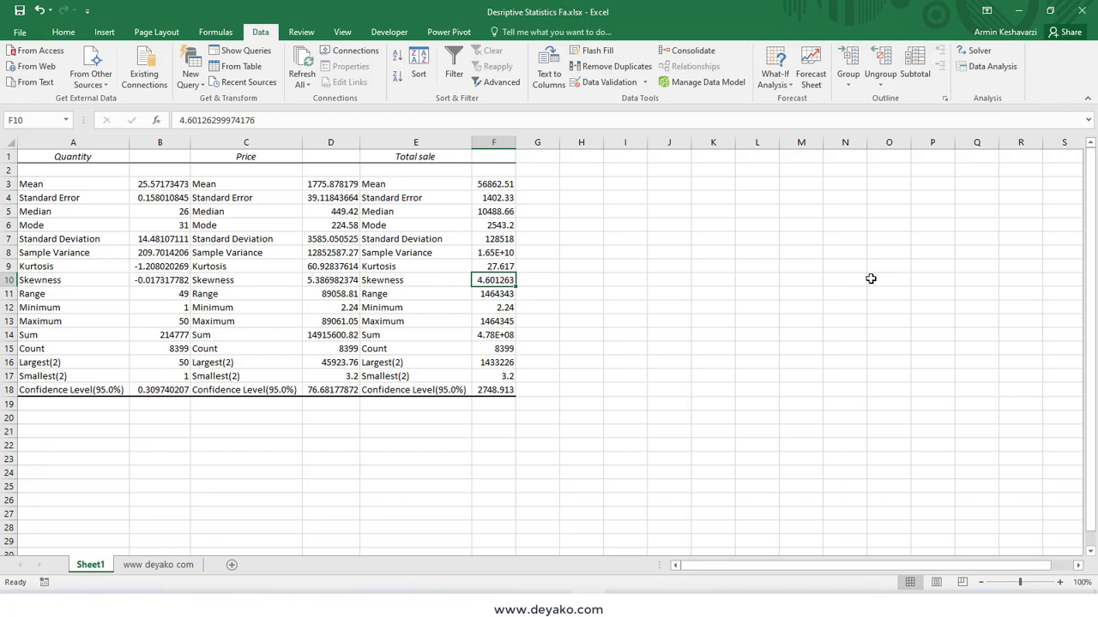
# Examine the Total sale range together with its minimum and maximum values
pyautogui.click(418, 294)
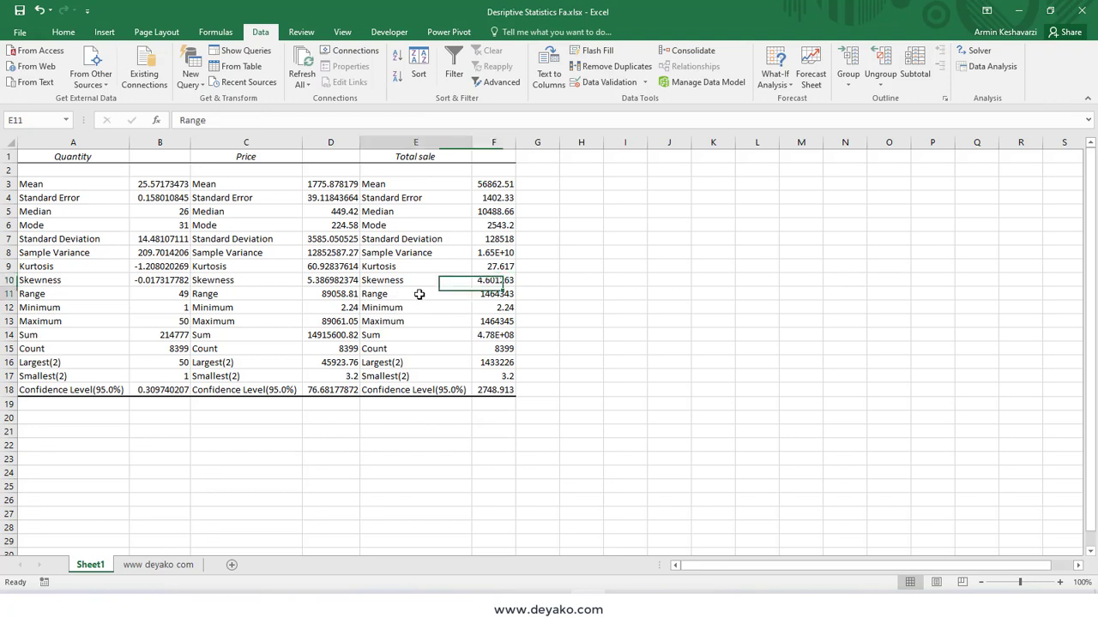
pyautogui.moveTo(419, 294); pyautogui.dragTo(499, 296)
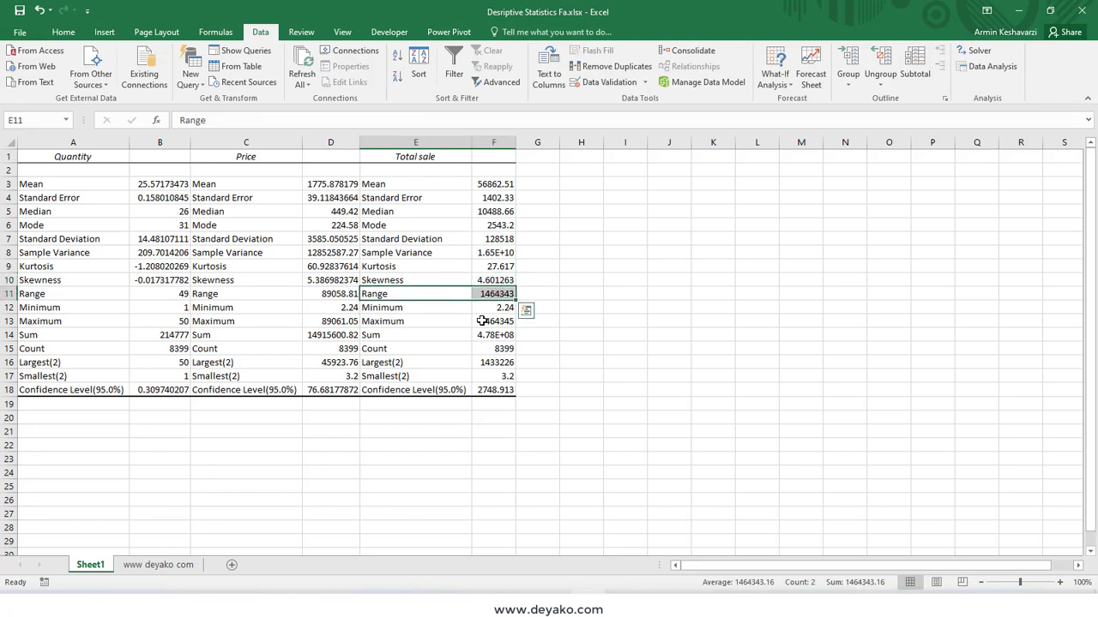
pyautogui.click(494, 321)
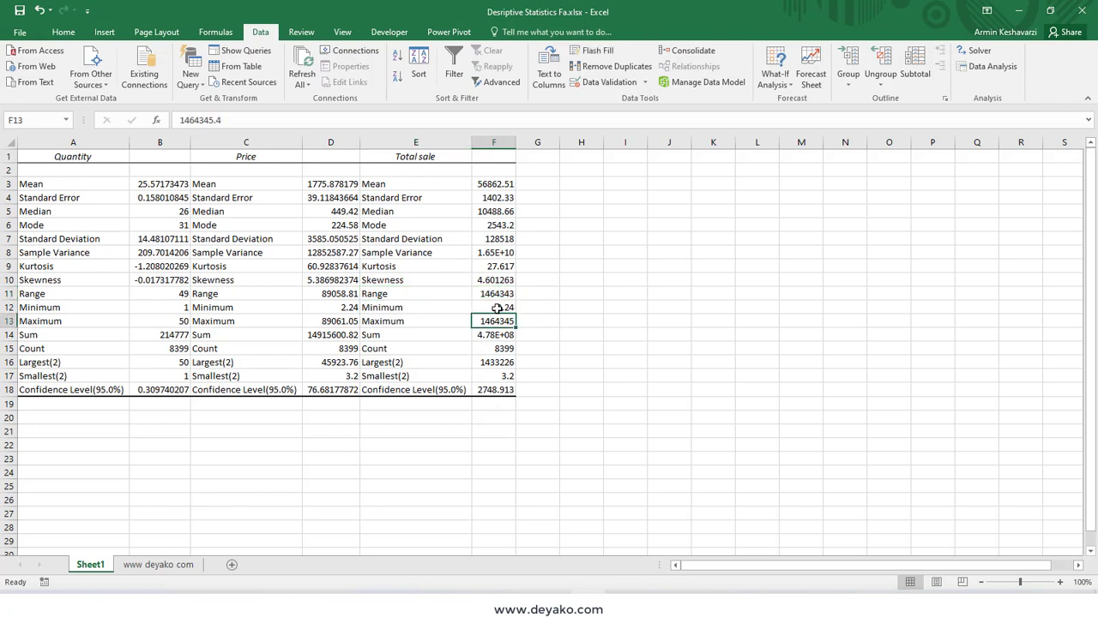
pyautogui.press('Up')
pyautogui.click(449, 326)
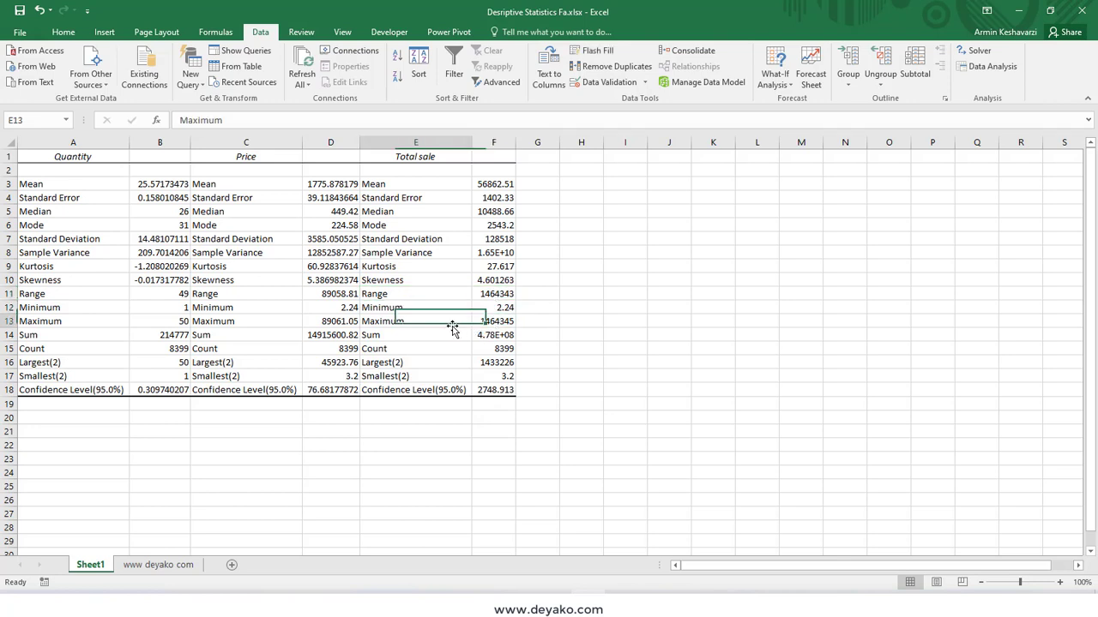
pyautogui.click(496, 324)
# Examine the Total sale sum, count, second-largest and second-smallest values
pyautogui.moveTo(429, 339); pyautogui.dragTo(484, 336)
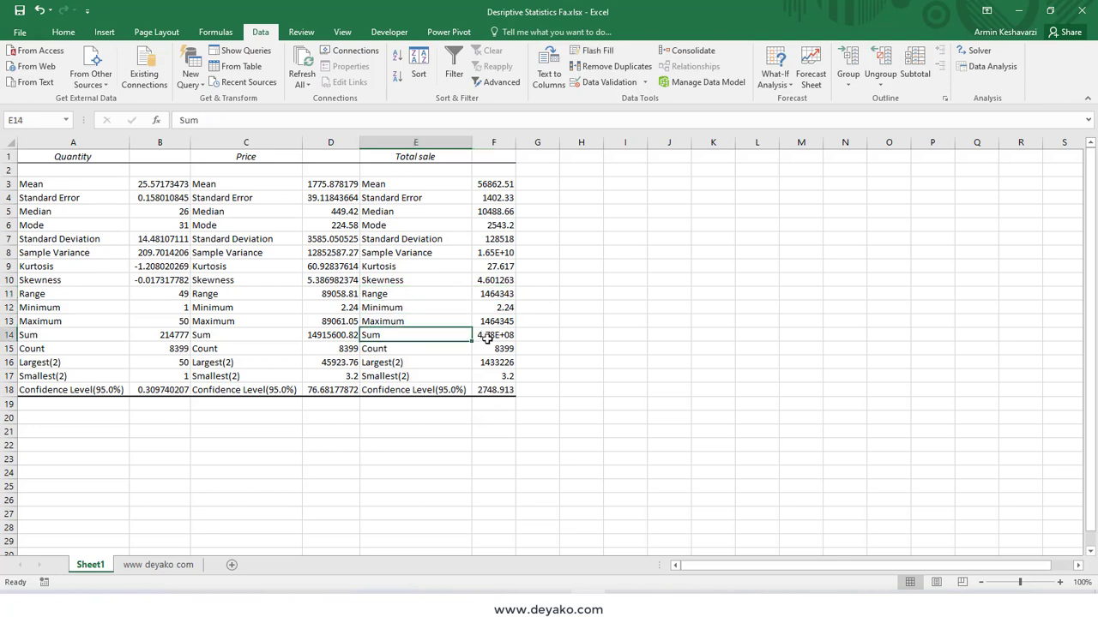
pyautogui.click(485, 336)
pyautogui.click(486, 348)
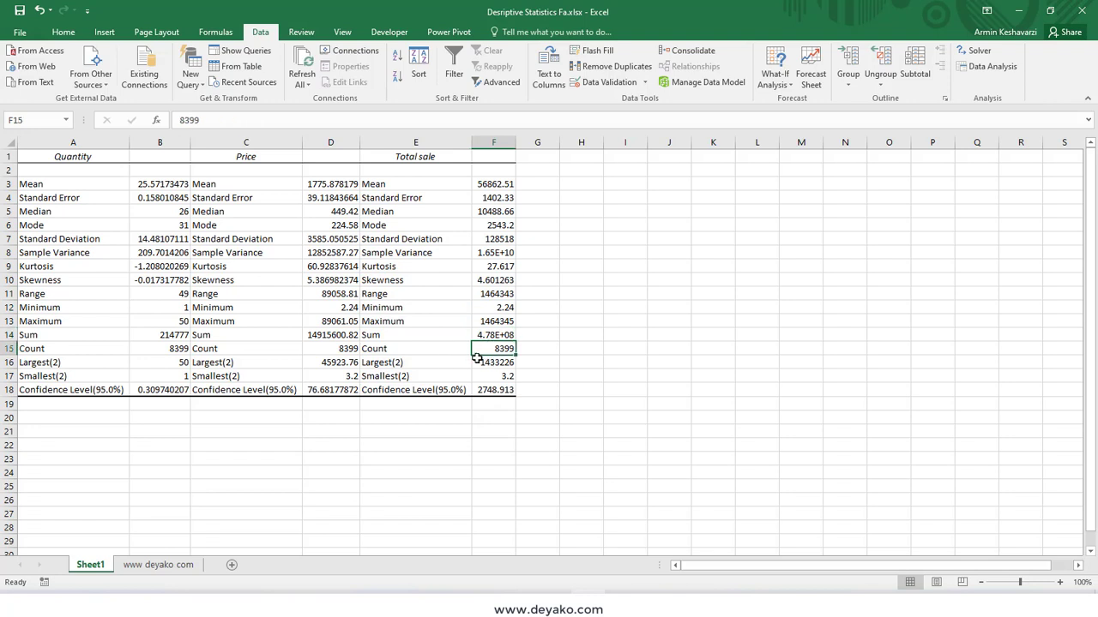
pyautogui.click(435, 361)
pyautogui.click(500, 362)
pyautogui.click(499, 377)
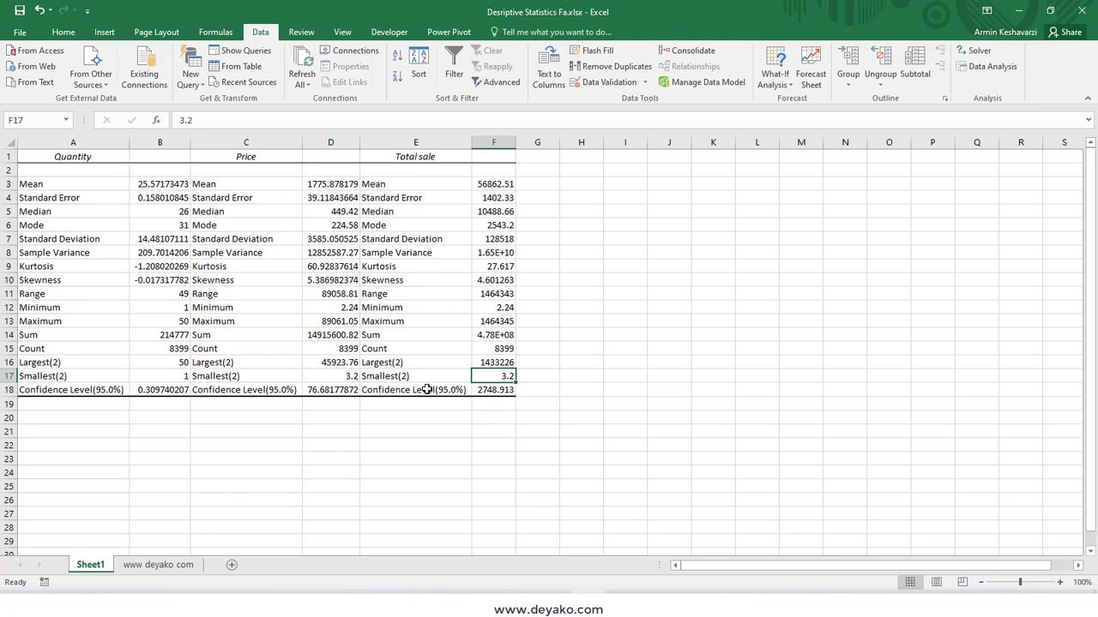
# Compare the Total sale 95% confidence level value with the Total sale mean
pyautogui.moveTo(426, 390); pyautogui.dragTo(499, 395)
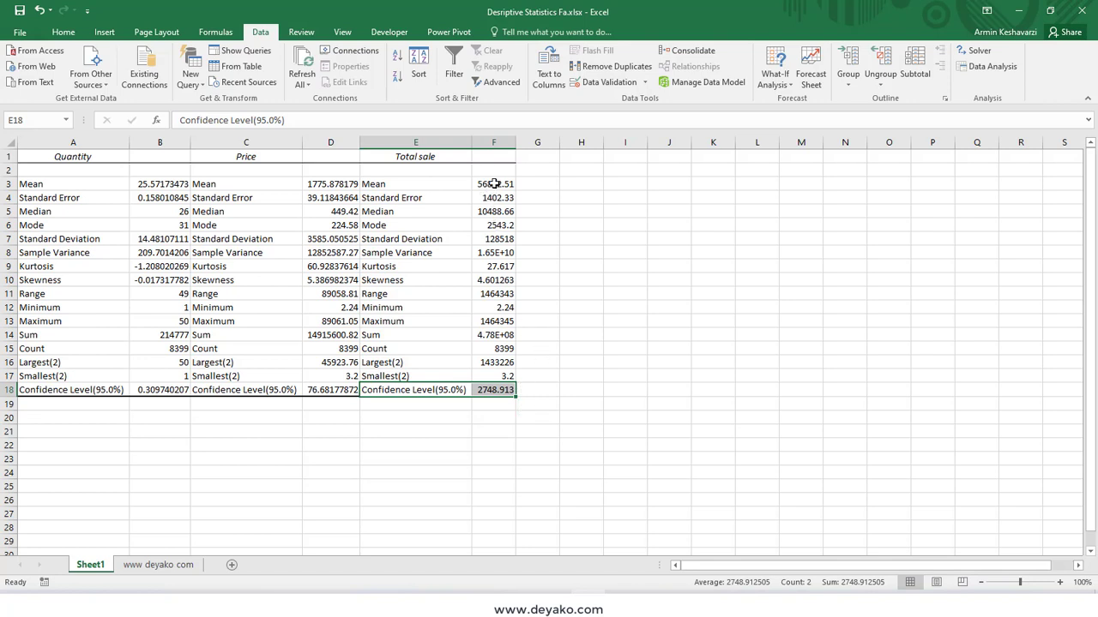
pyautogui.click(495, 184)
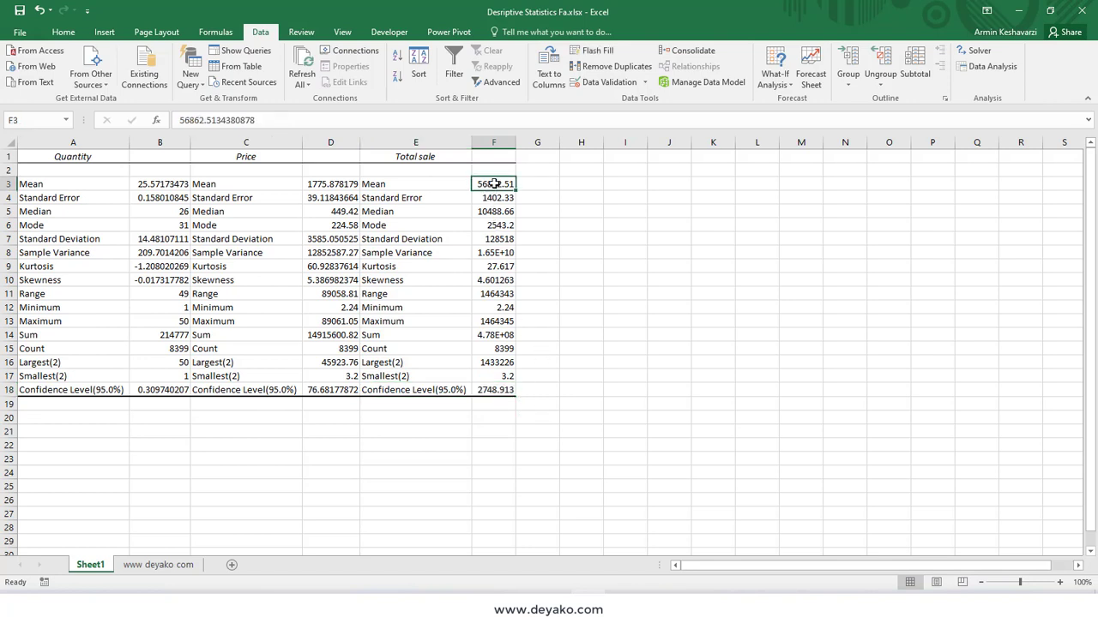
pyautogui.click(507, 387)
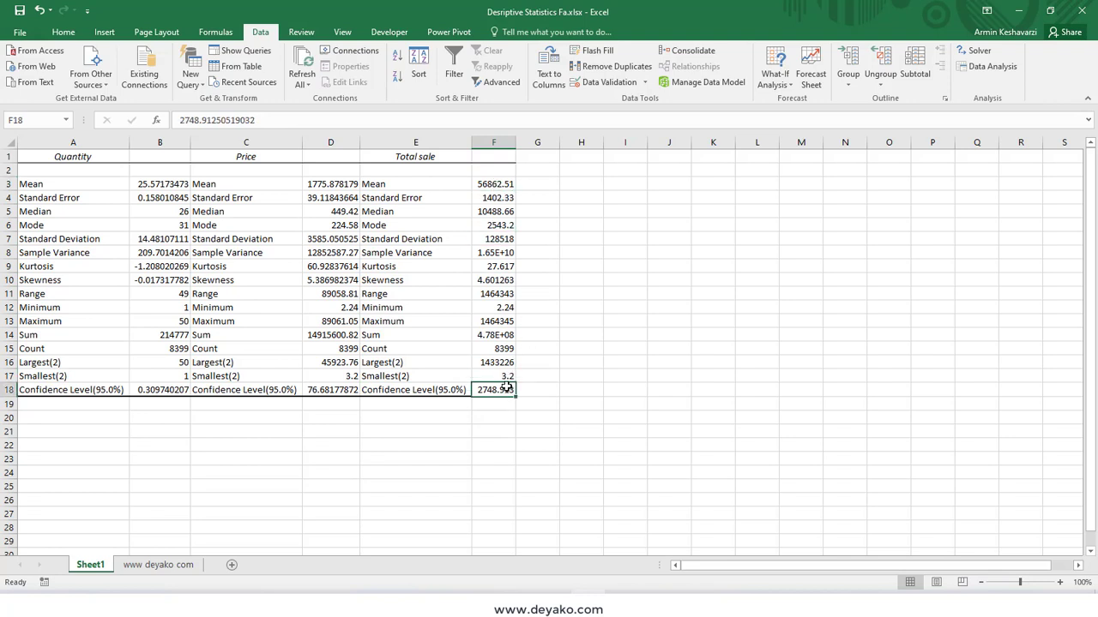
pyautogui.click(495, 182)
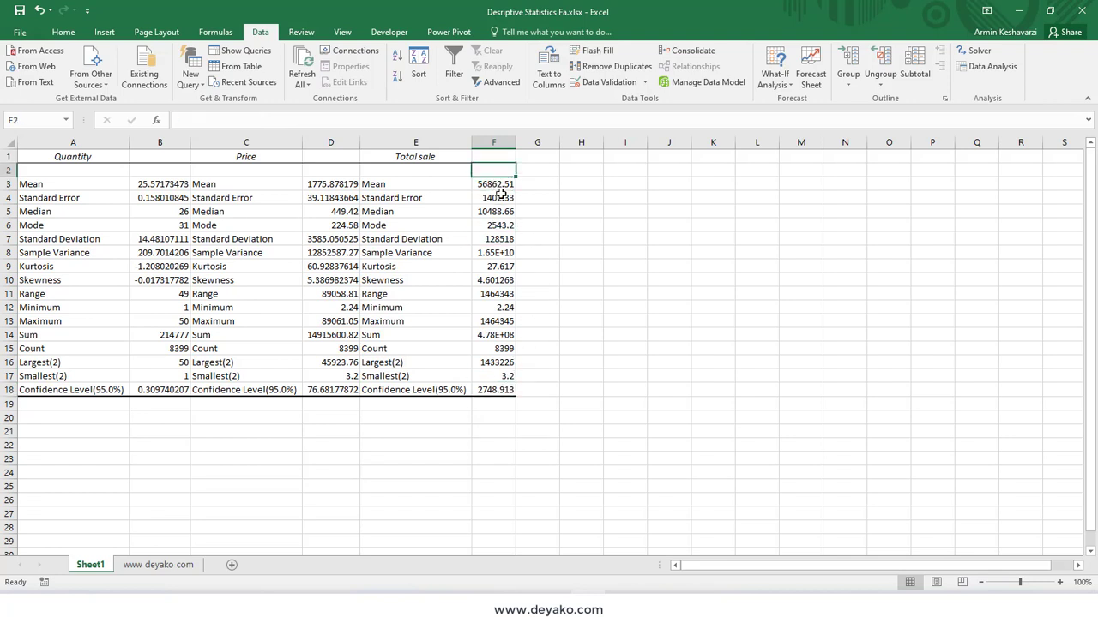
pyautogui.click(502, 402)
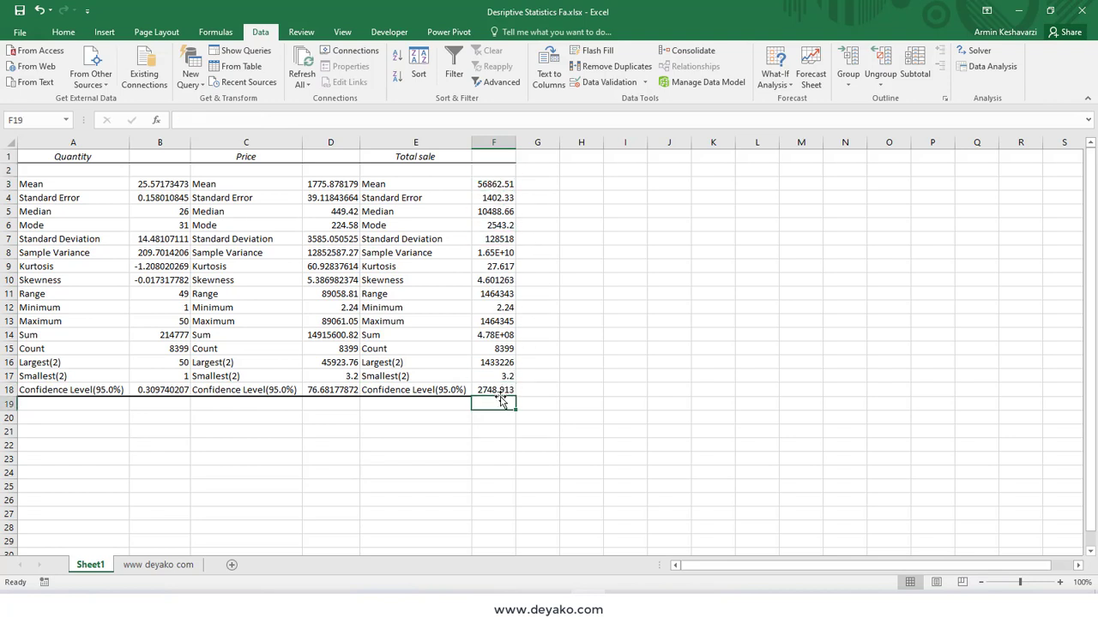
# Calculate the lower confidence limit of the Total sale mean in J12 with =F3-F18
pyautogui.click(685, 306)
pyautogui.write('=')
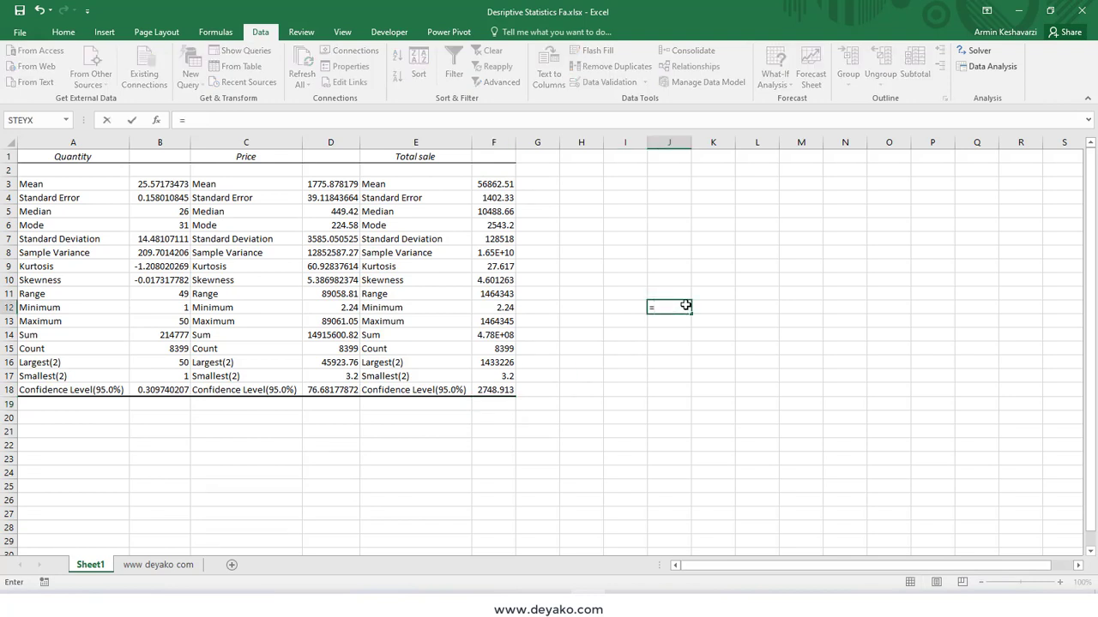
pyautogui.click(504, 183)
pyautogui.write('-')
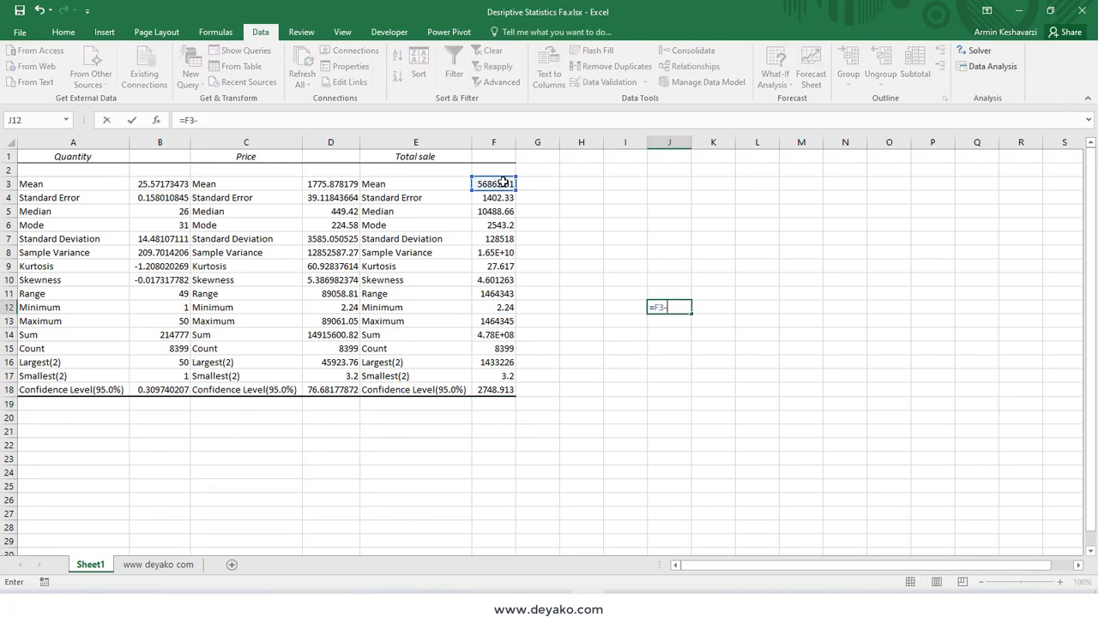
pyautogui.click(483, 390)
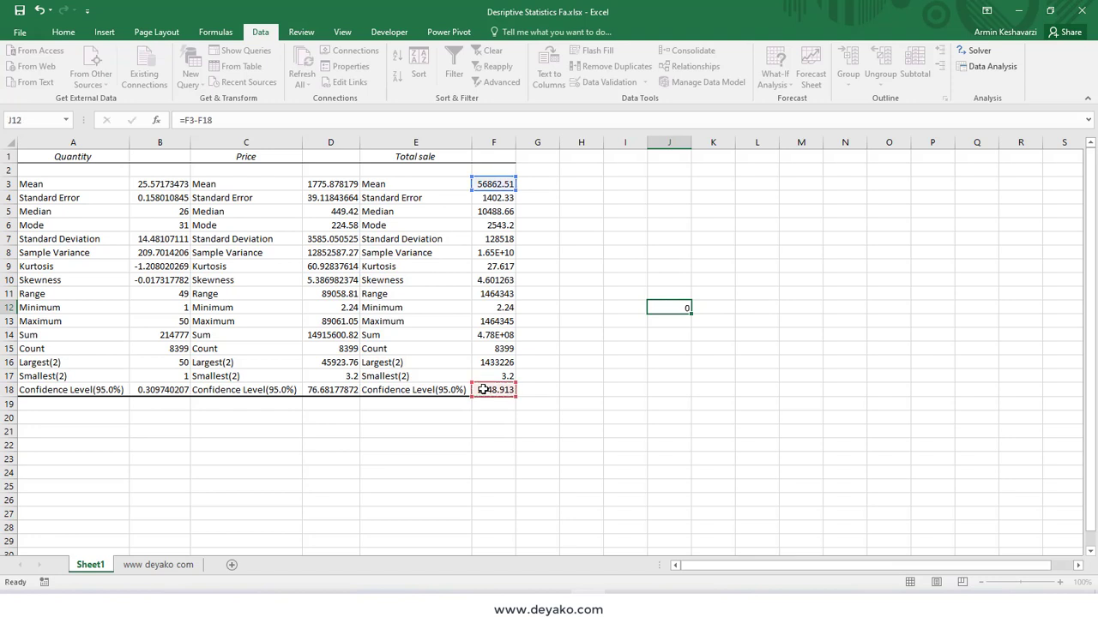
pyautogui.press('Return')
# Calculate the upper confidence limit of the Total sale mean in J14 with =F3+F18
pyautogui.press('Return')
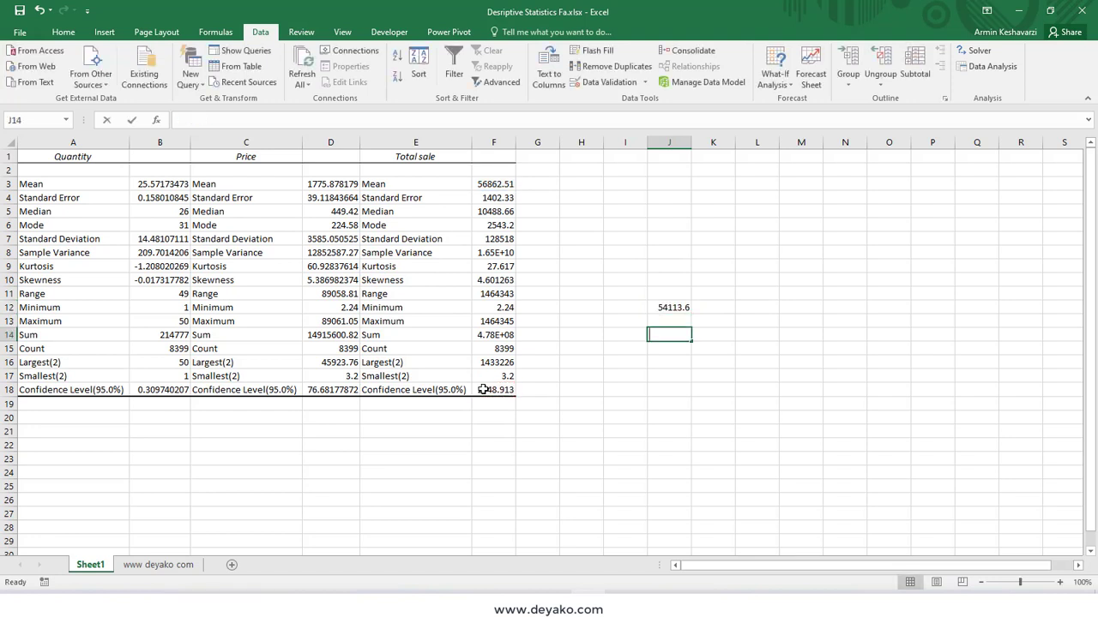
pyautogui.write('=')
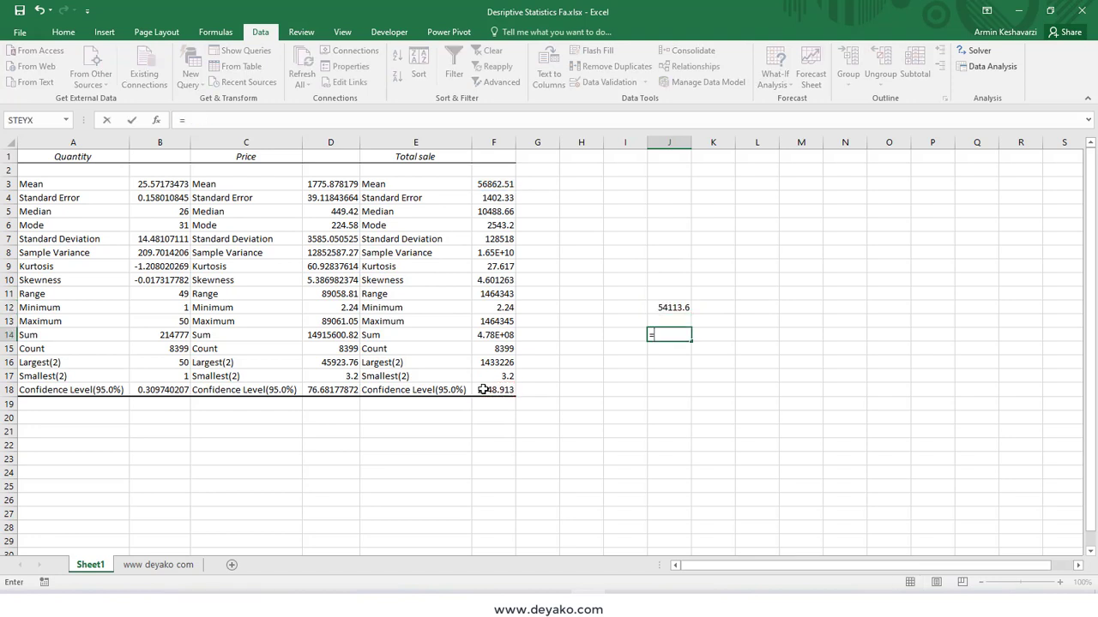
pyautogui.click(506, 182)
pyautogui.write('+')
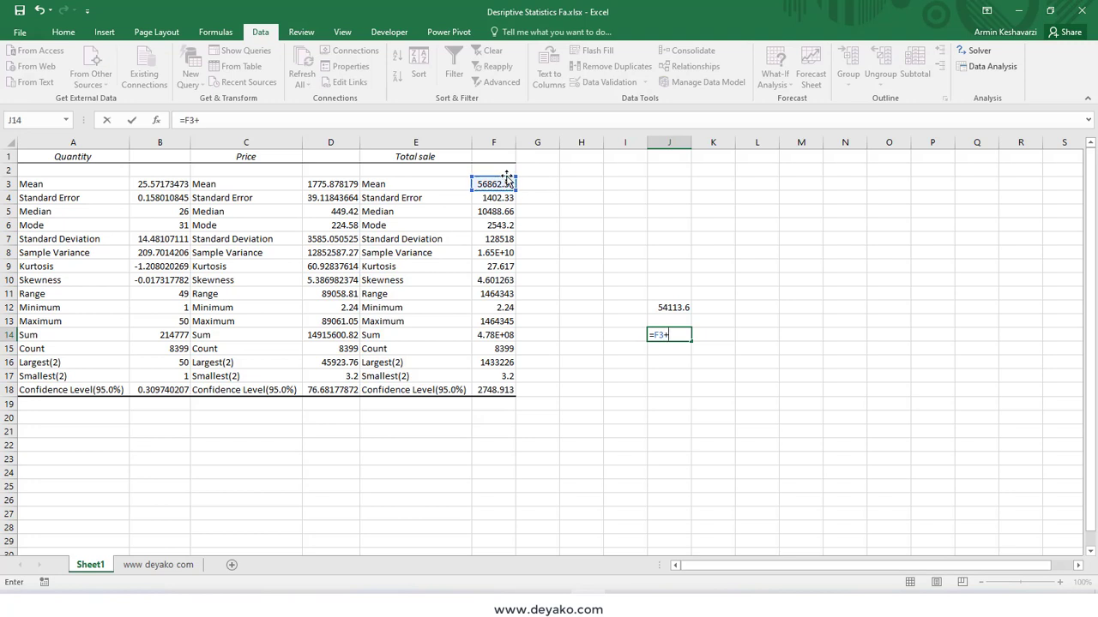
pyautogui.click(501, 393)
pyautogui.press('Return')
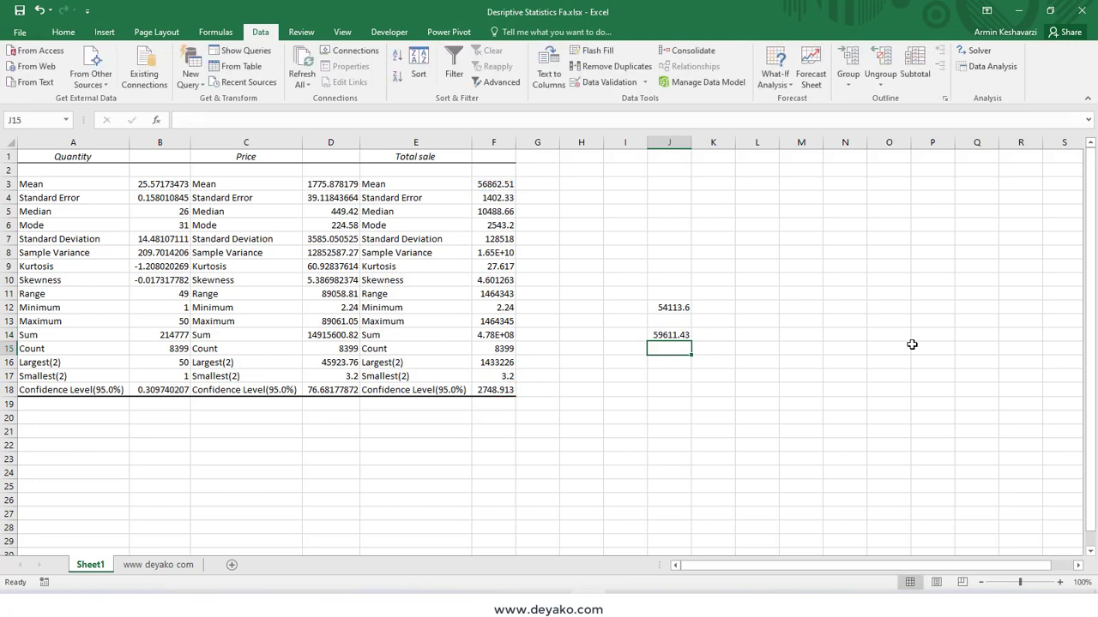
# Reference the Total sale mean in J13, between the two confidence limits, with =F3
pyautogui.moveTo(680, 305); pyautogui.dragTo(682, 338)
pyautogui.click(666, 322)
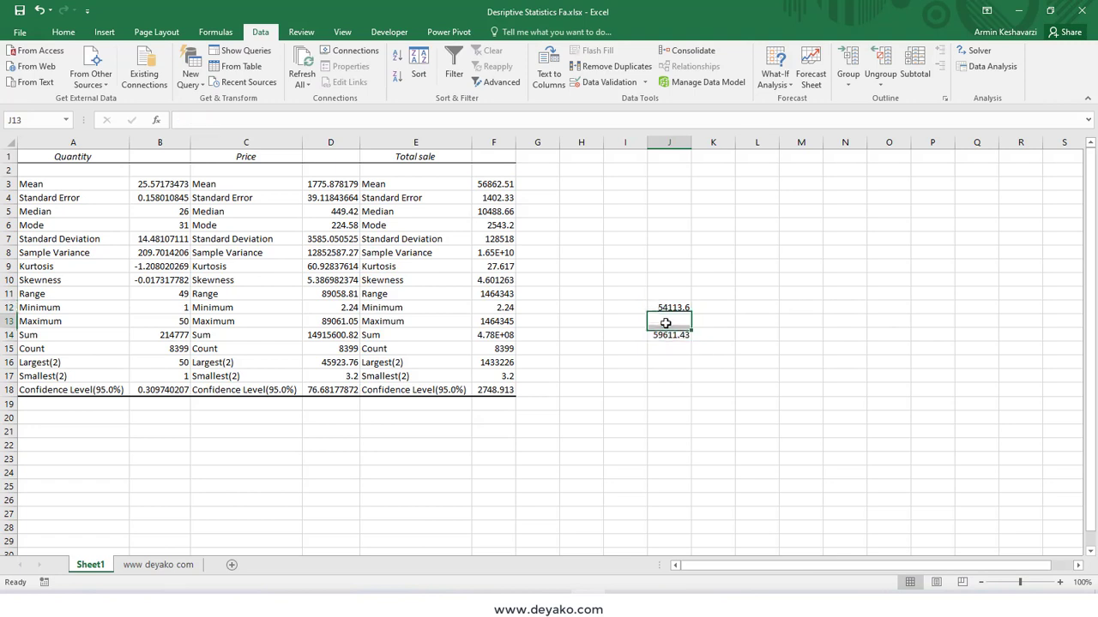
pyautogui.write('=')
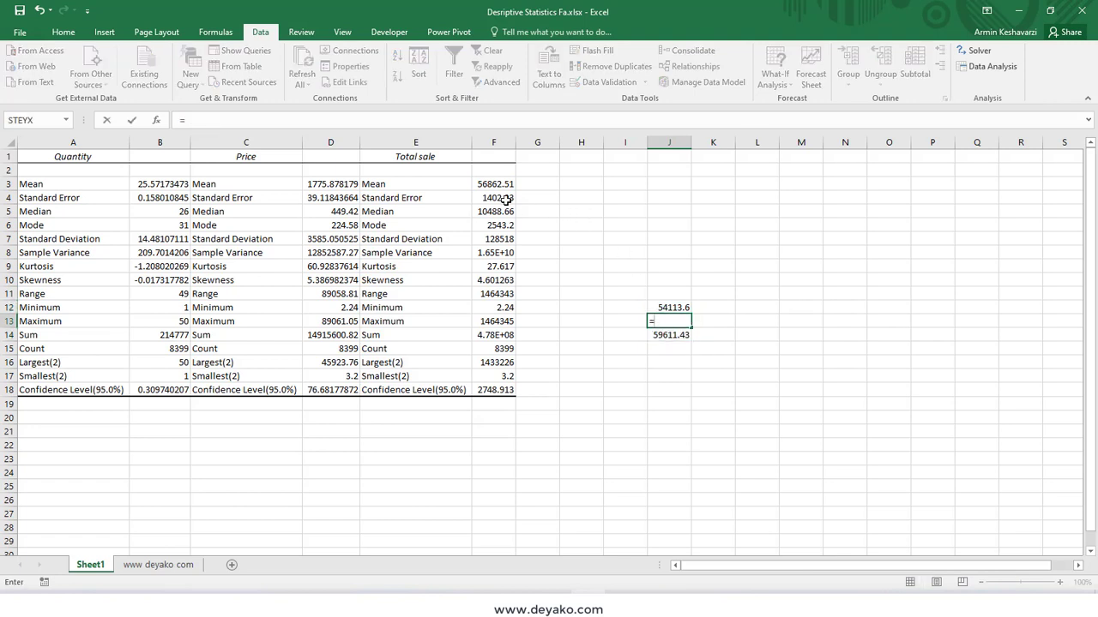
pyautogui.click(497, 185)
pyautogui.press('Return')
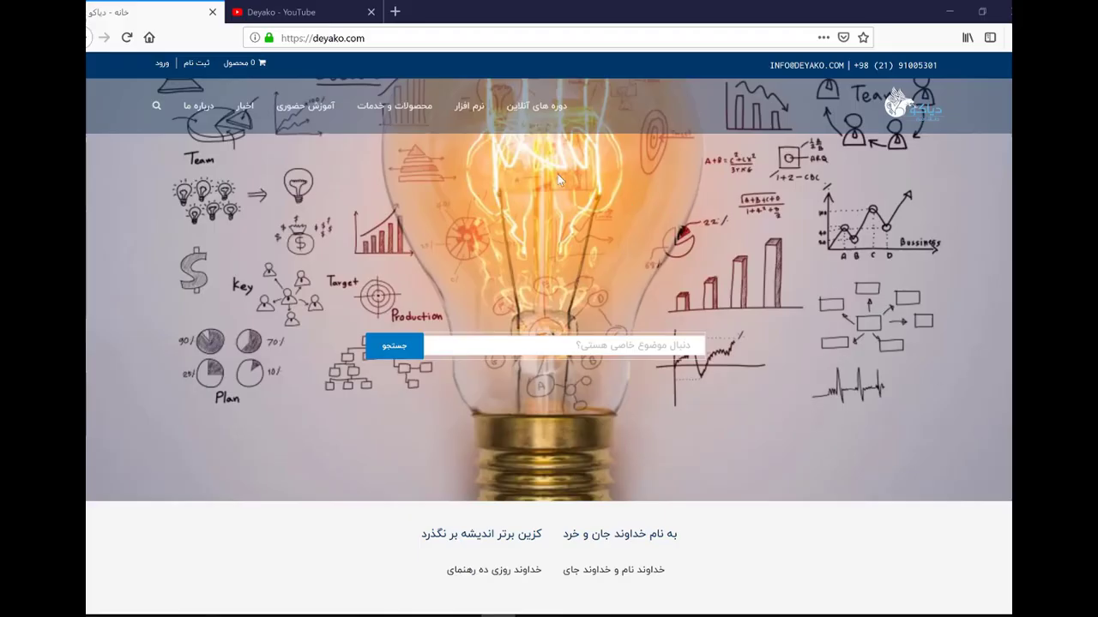
# View the Deyako YouTube channel in the browser and switch to Telegram to view the Deyako channel info
pyautogui.click(310, 13)
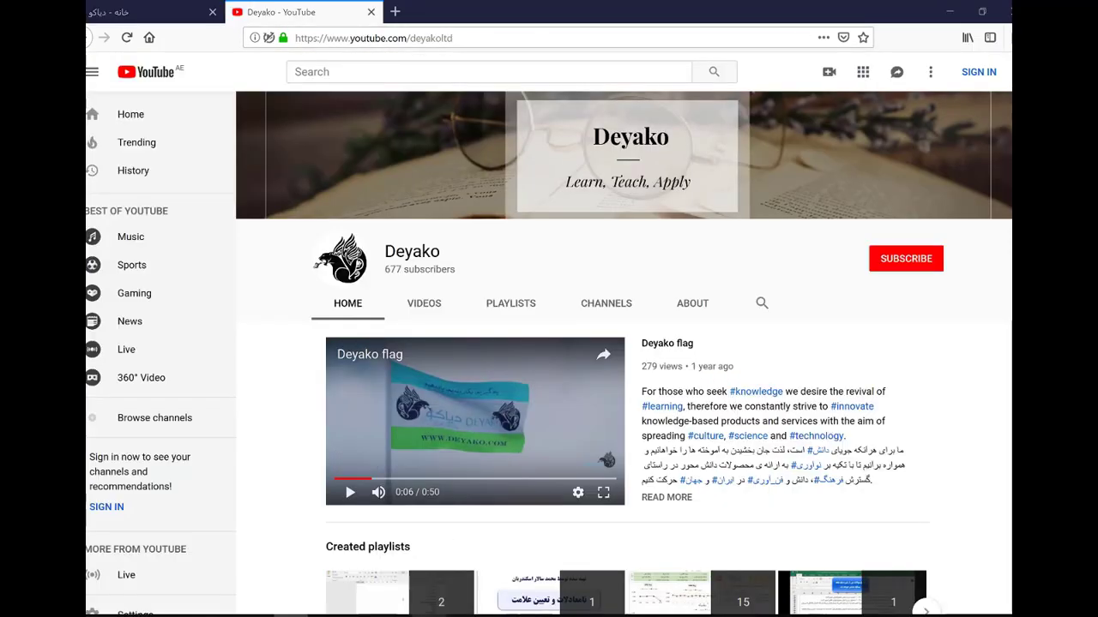
pyautogui.hotkey('alt', 'Tab')
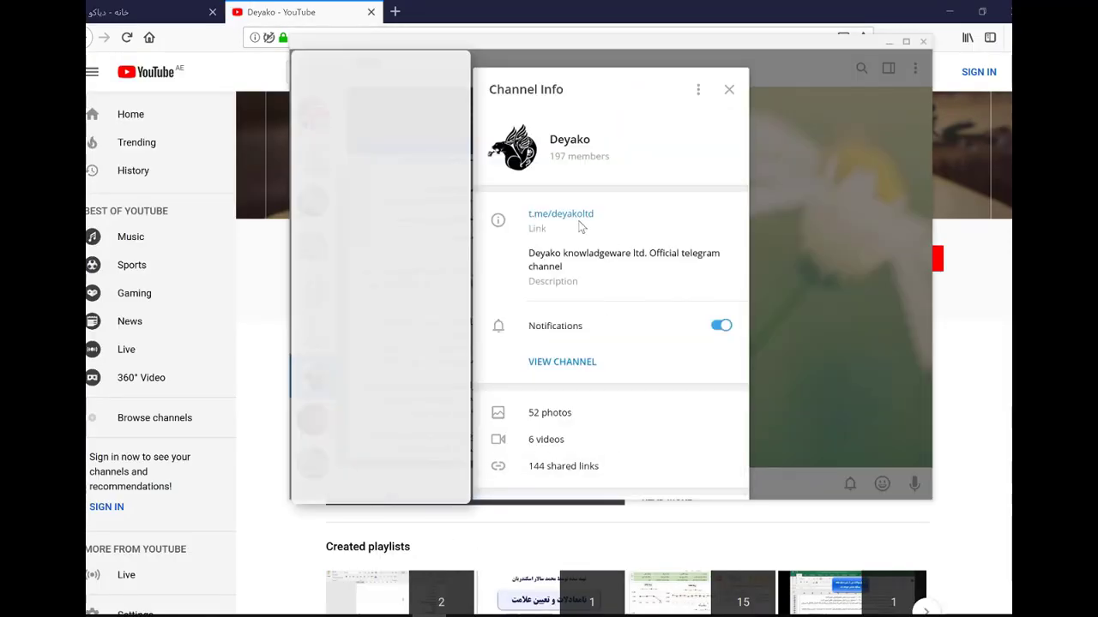